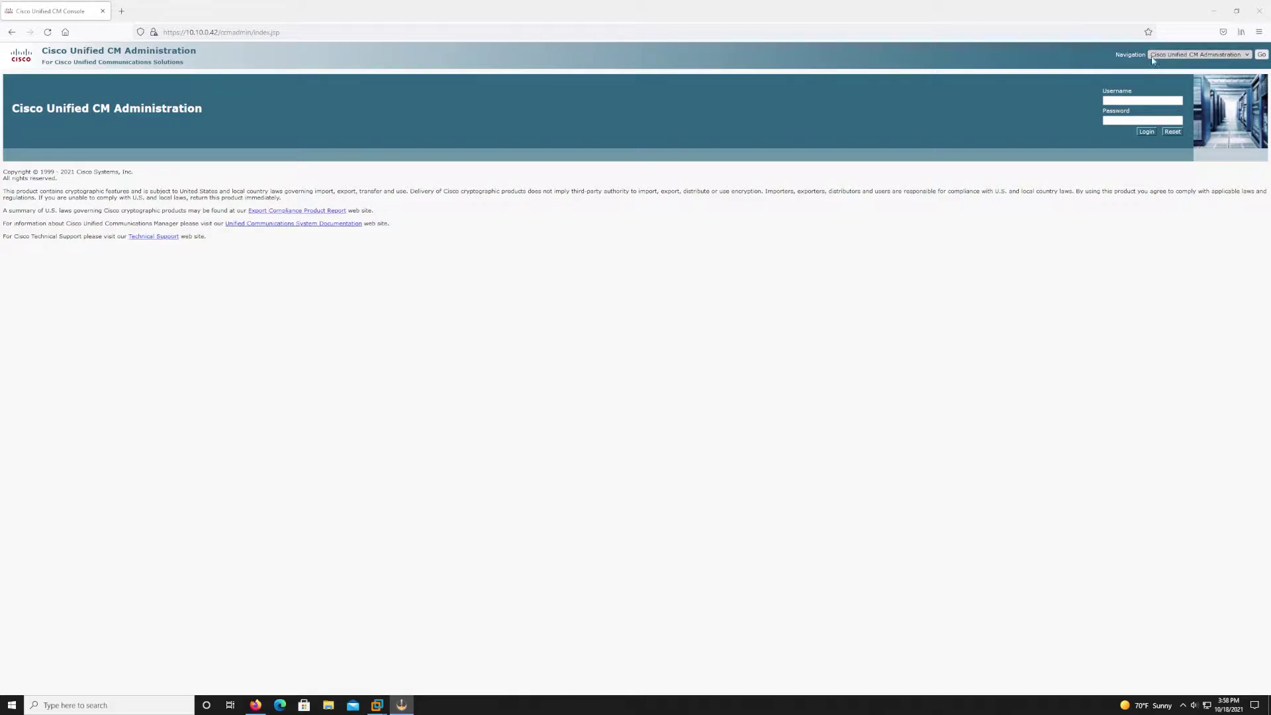
Sign in as admin with the password and dismiss the browser's save-login offer.
click(1129, 101)
click(1129, 100)
text(admin)
key(Tab)
text(••••••••)
key(Return)
click(301, 157)
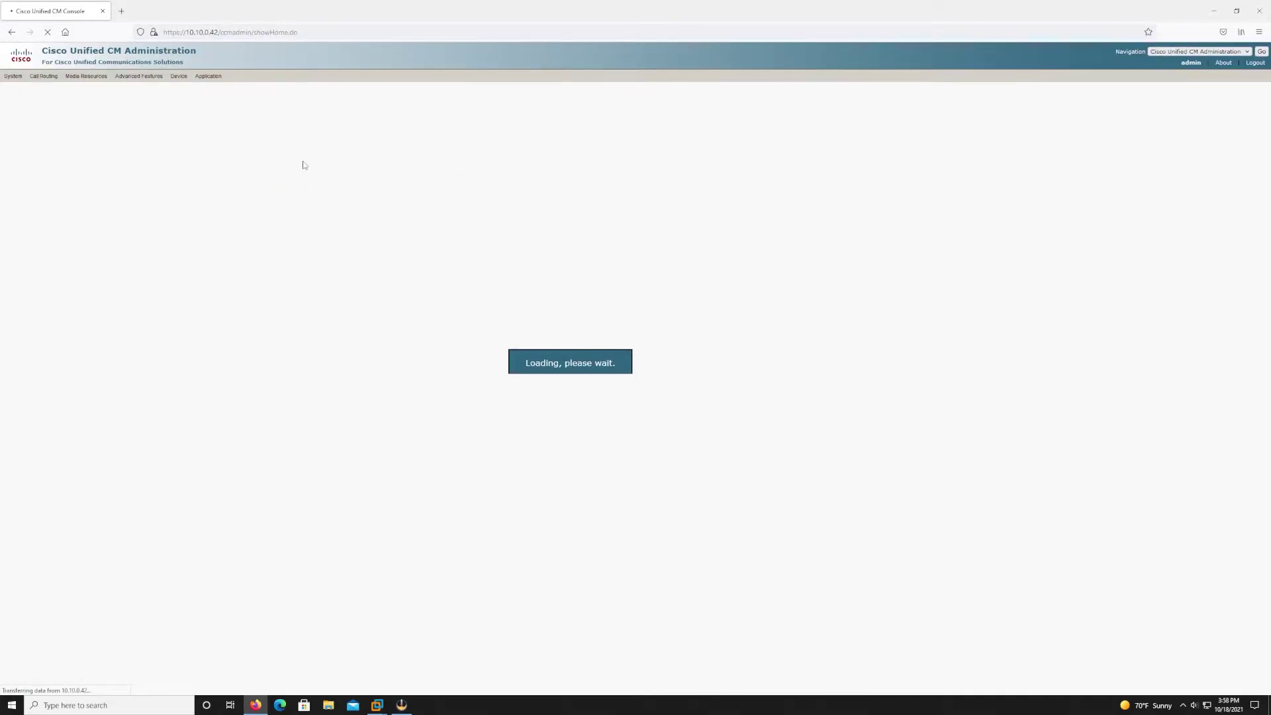
List the existing servers and start a new server of type CUCM Voice/Video.
mouse_move(14, 76)
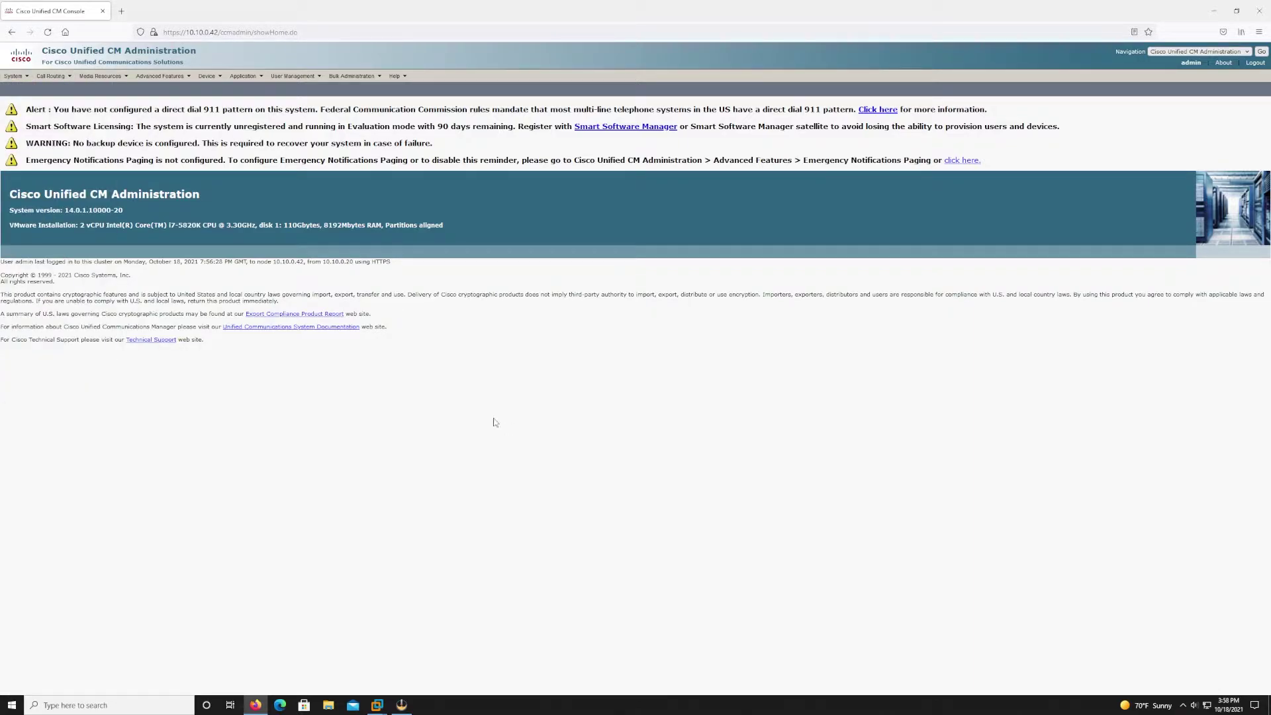
click(21, 90)
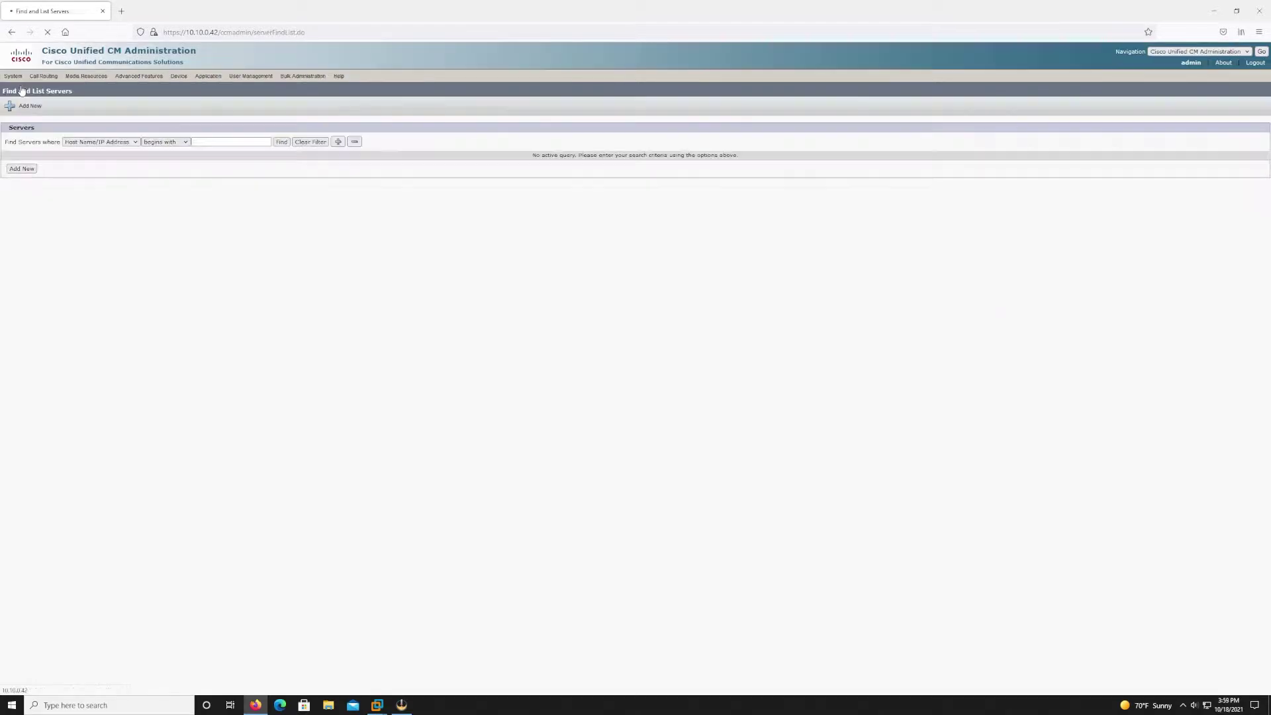
click(282, 143)
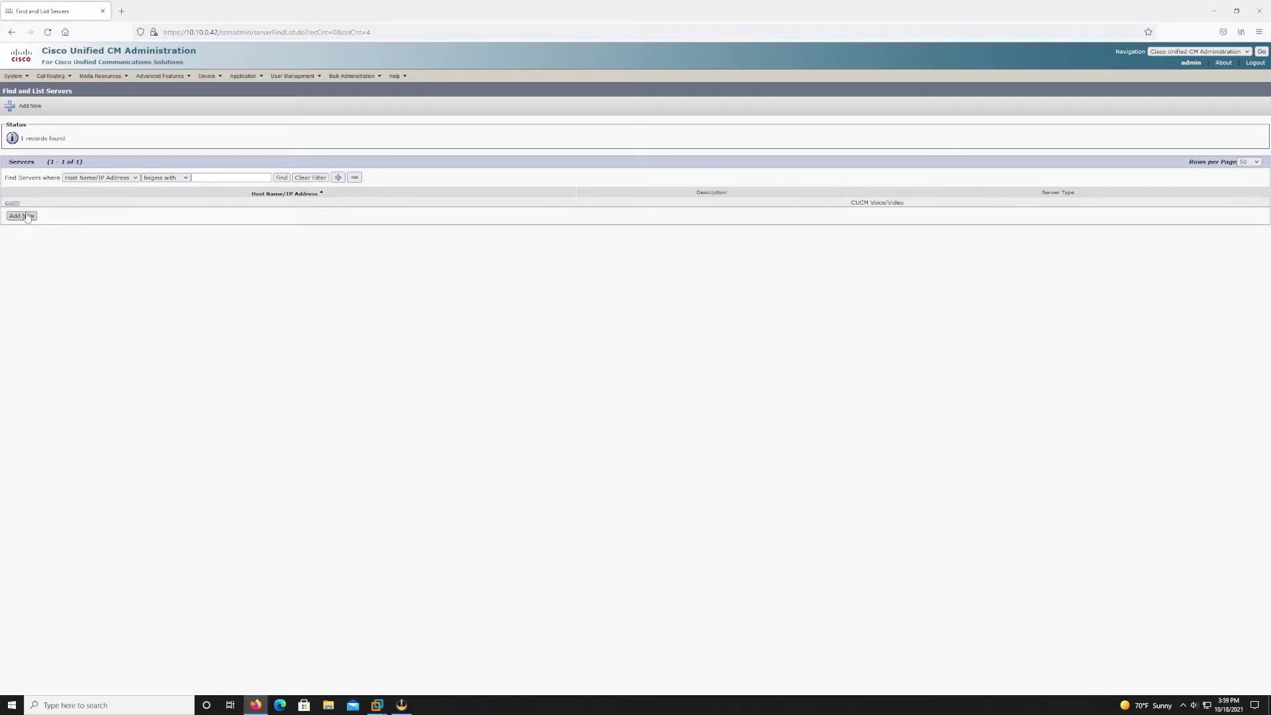
click(22, 216)
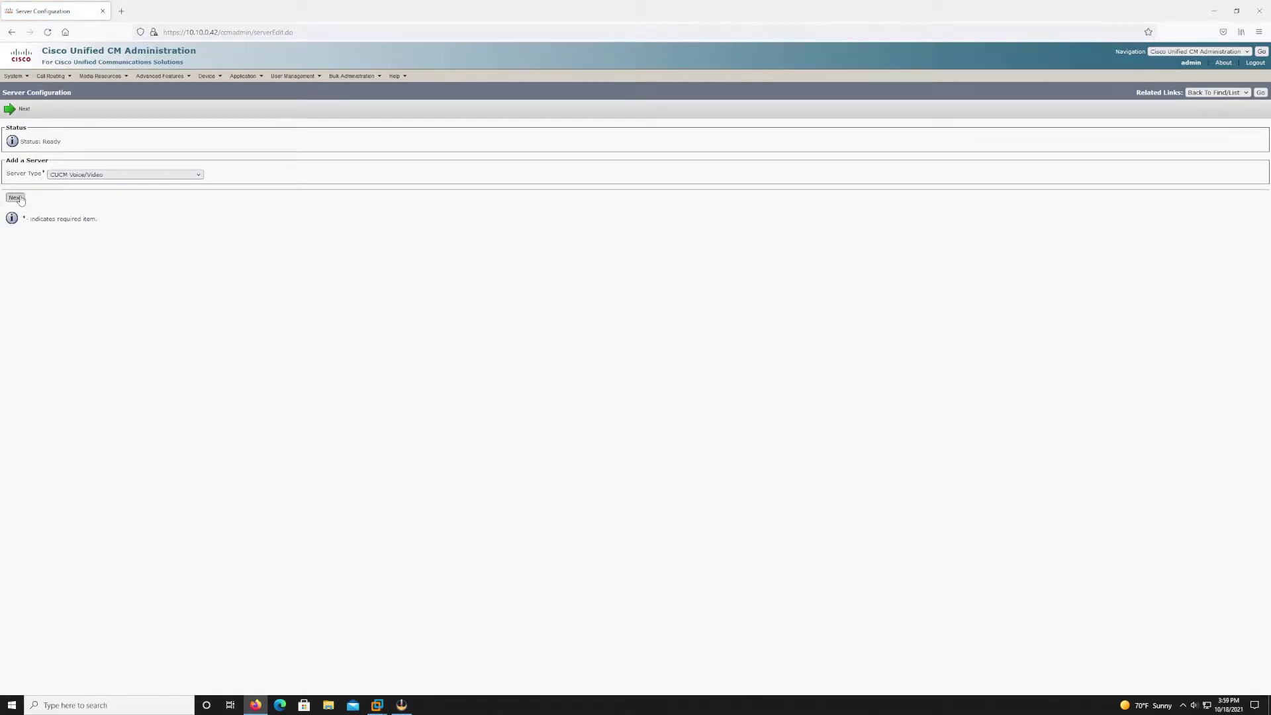
click(92, 174)
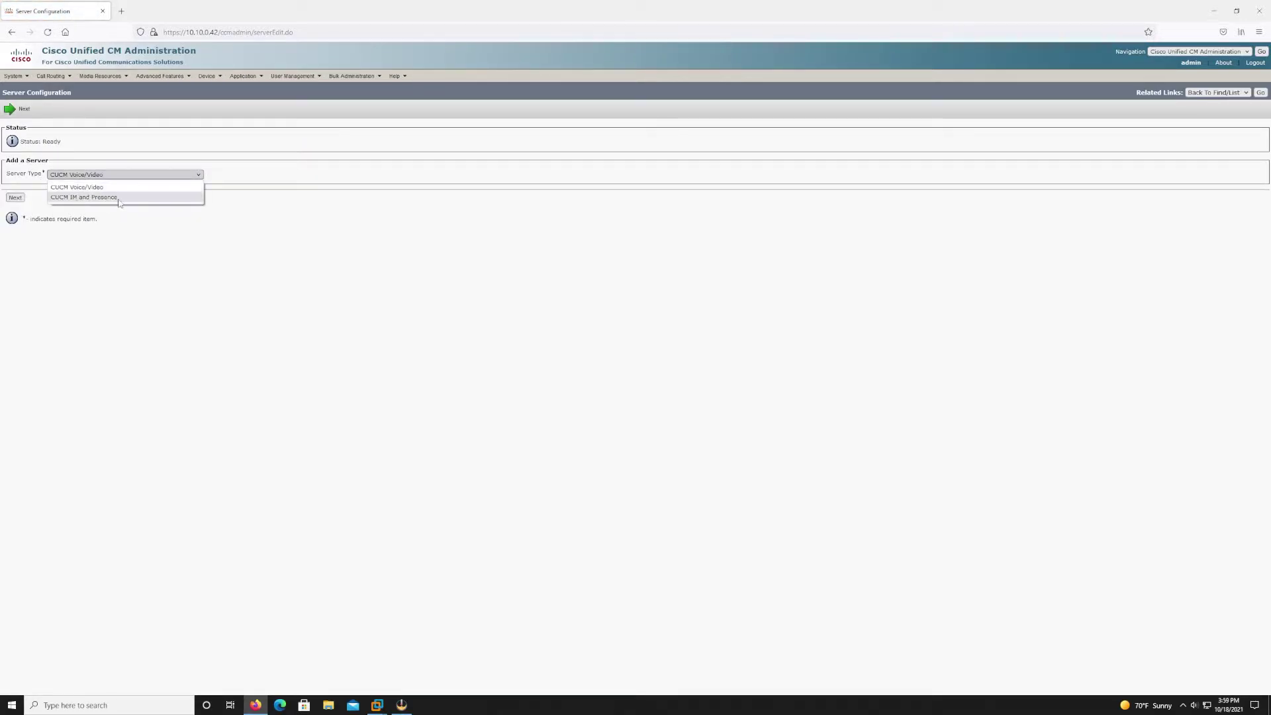
click(112, 193)
click(17, 198)
Enter address 10.10.0.43 with description 'CUCM Subscriber' and save the new server.
click(114, 183)
text(10.10.0.43)
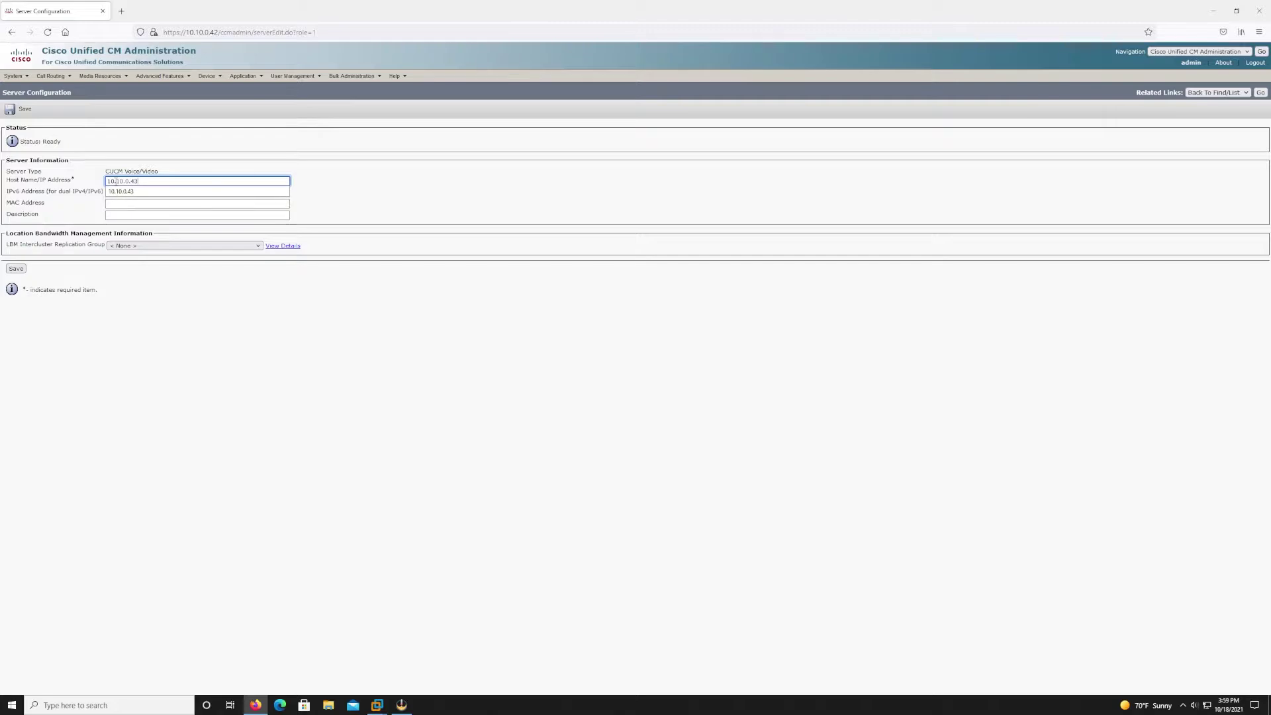
click(129, 191)
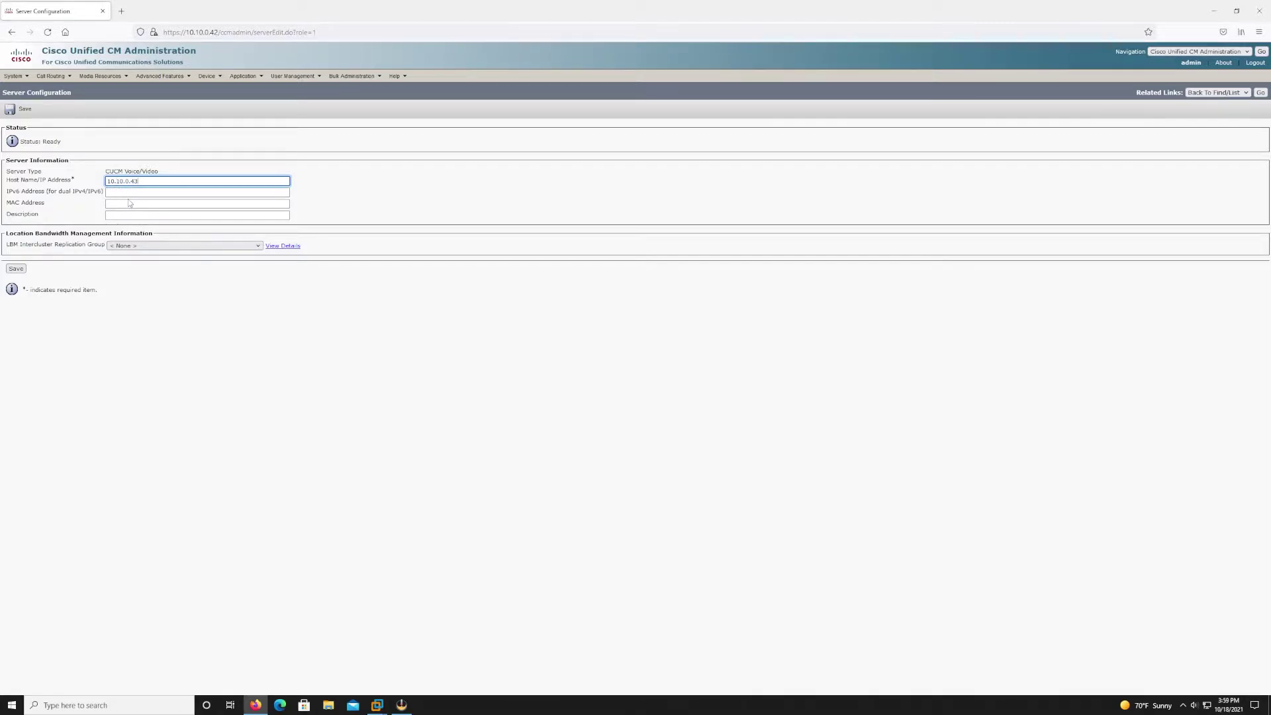
click(133, 217)
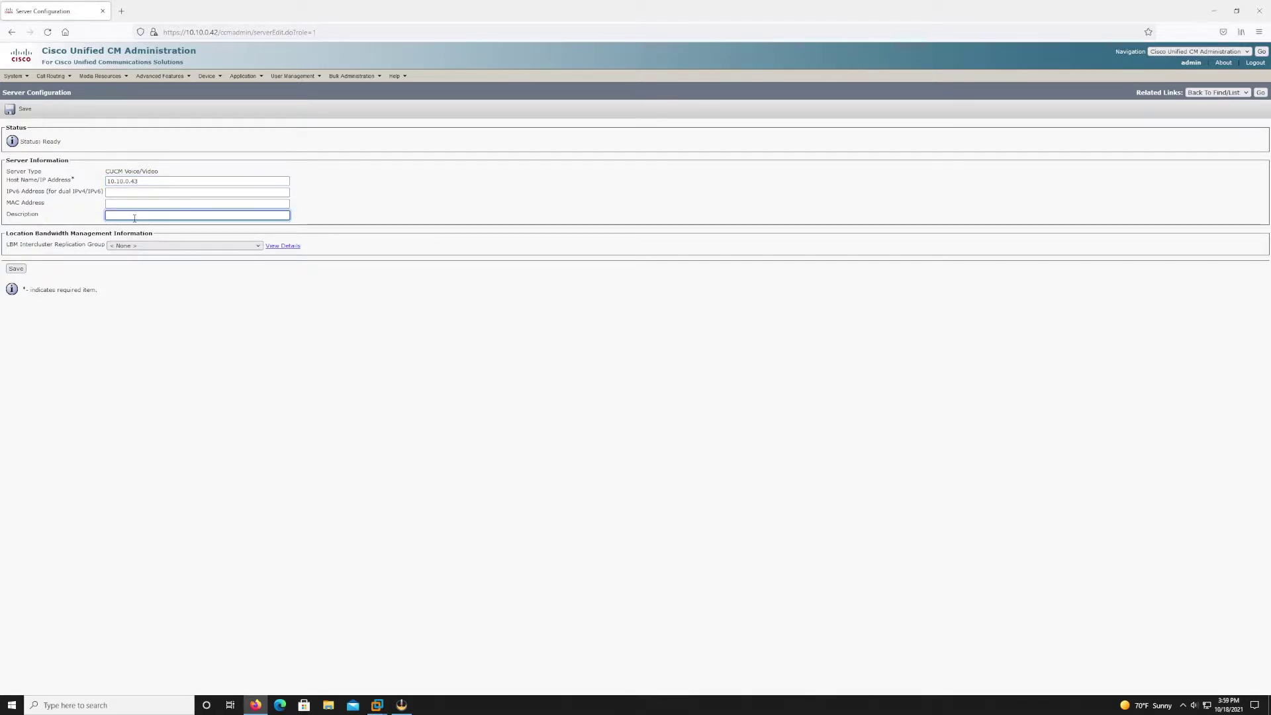
text(CUC)
click(121, 229)
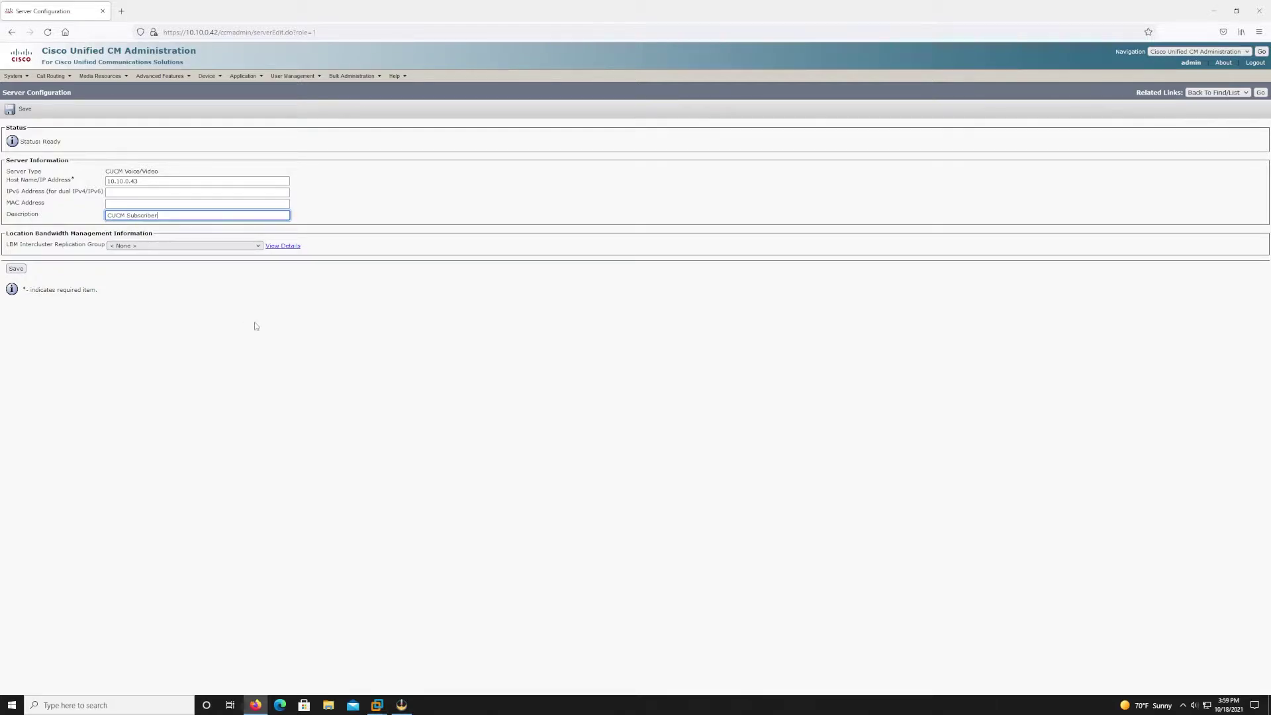
click(13, 269)
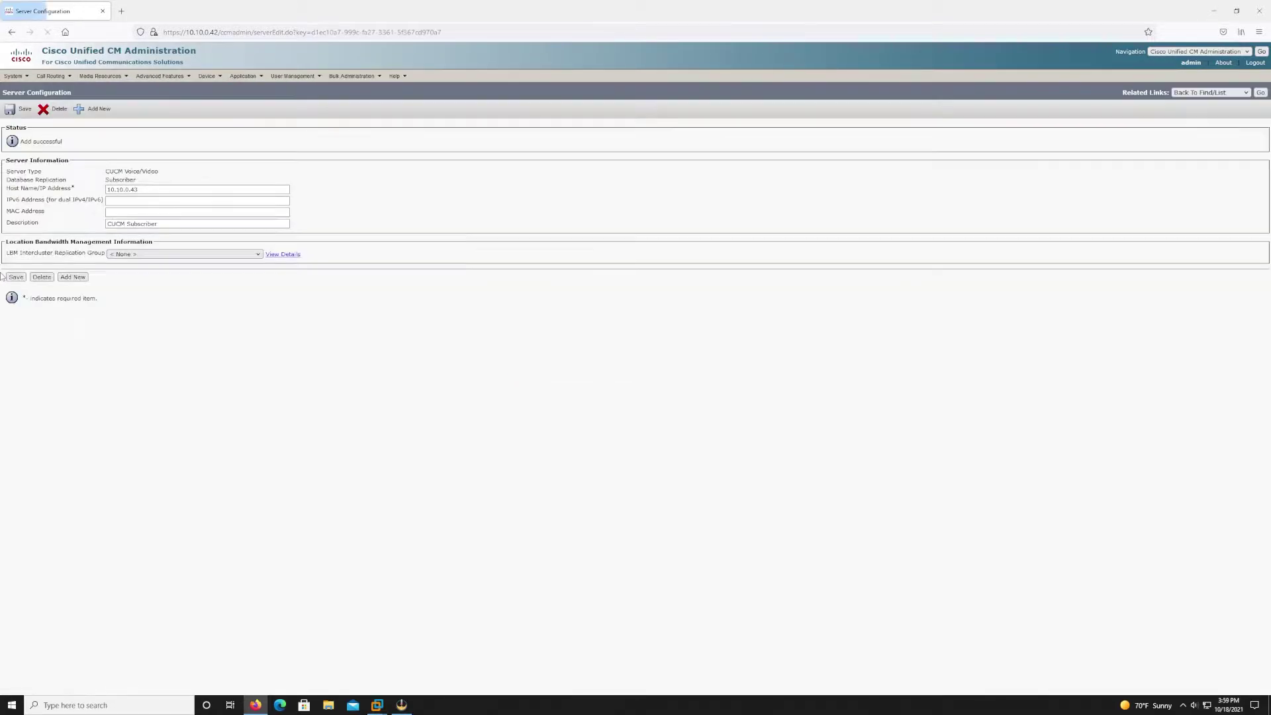
Go back to the server list showing 10.10.0.43, then switch to the subscriber VM console.
click(1261, 92)
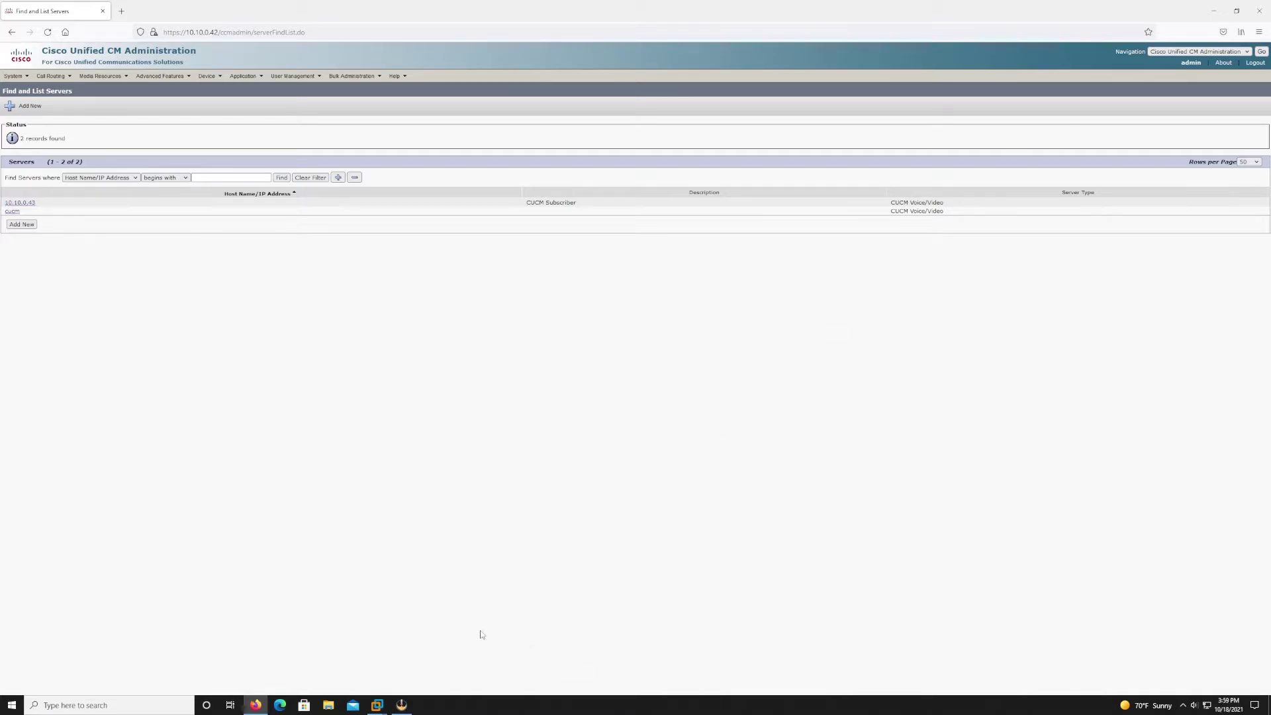
click(324, 645)
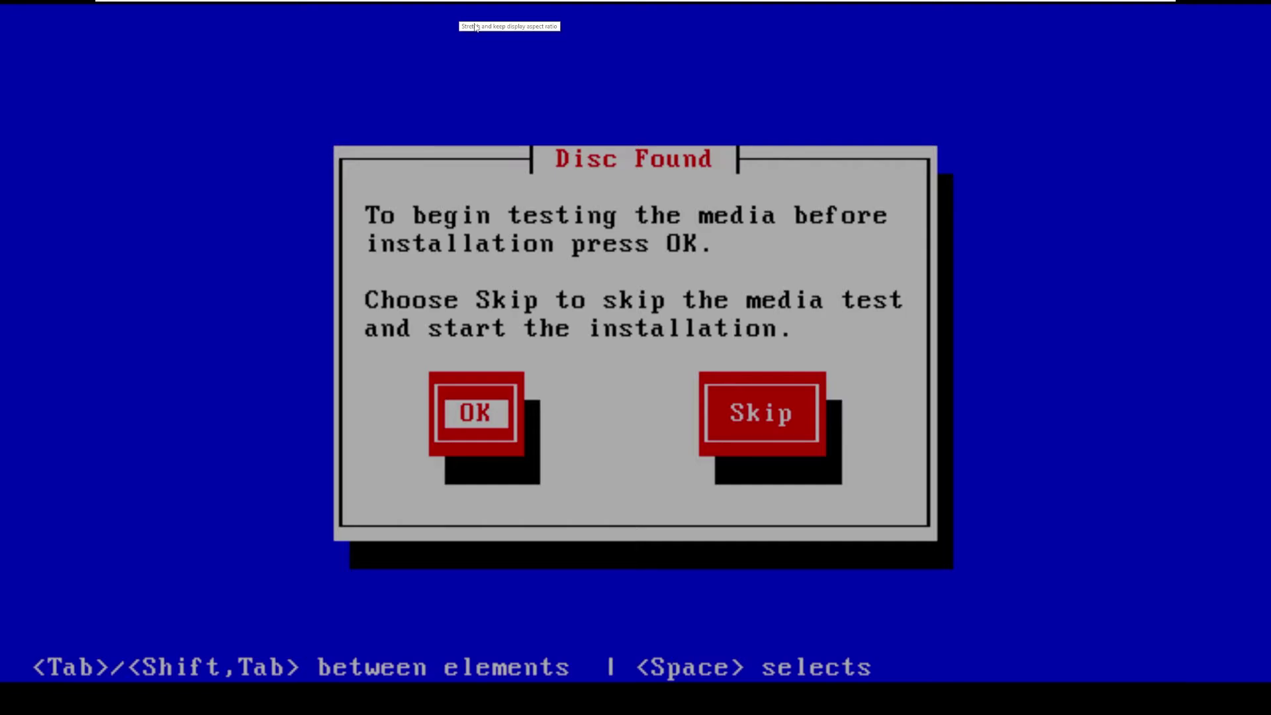
Run the Disc Found media check and acknowledge the successful verification.
key(Return)
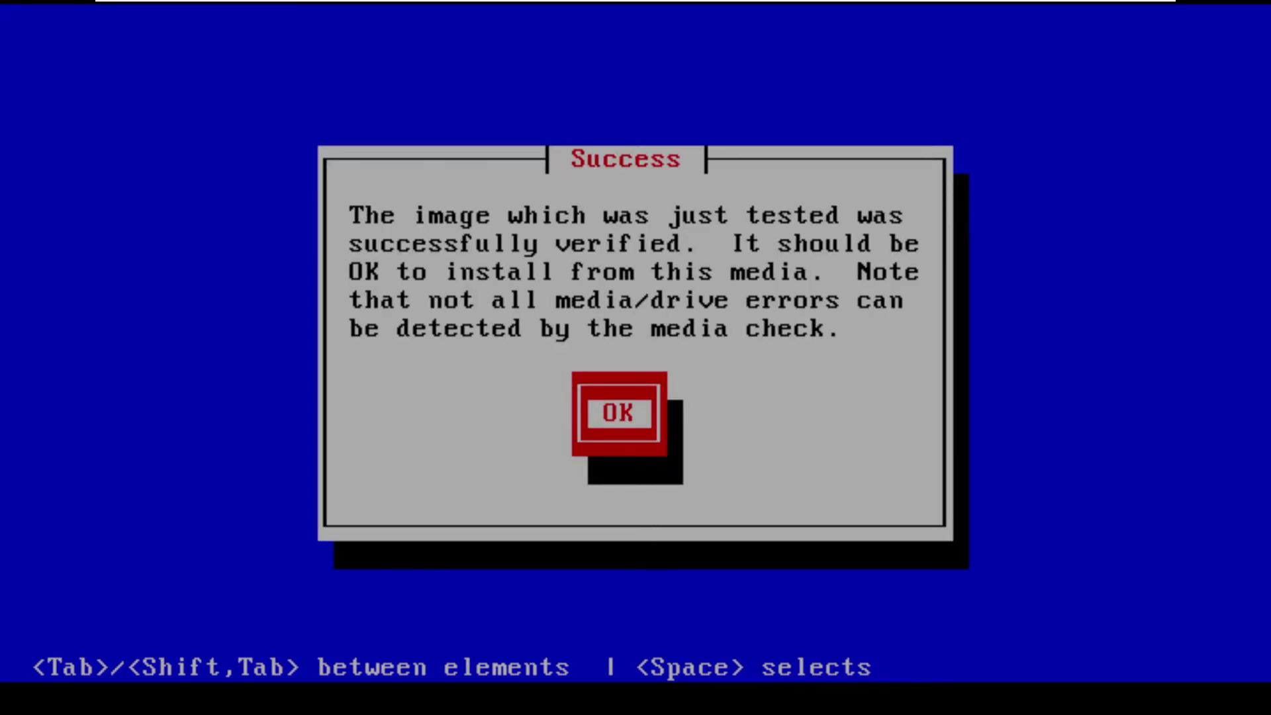
key(Return)
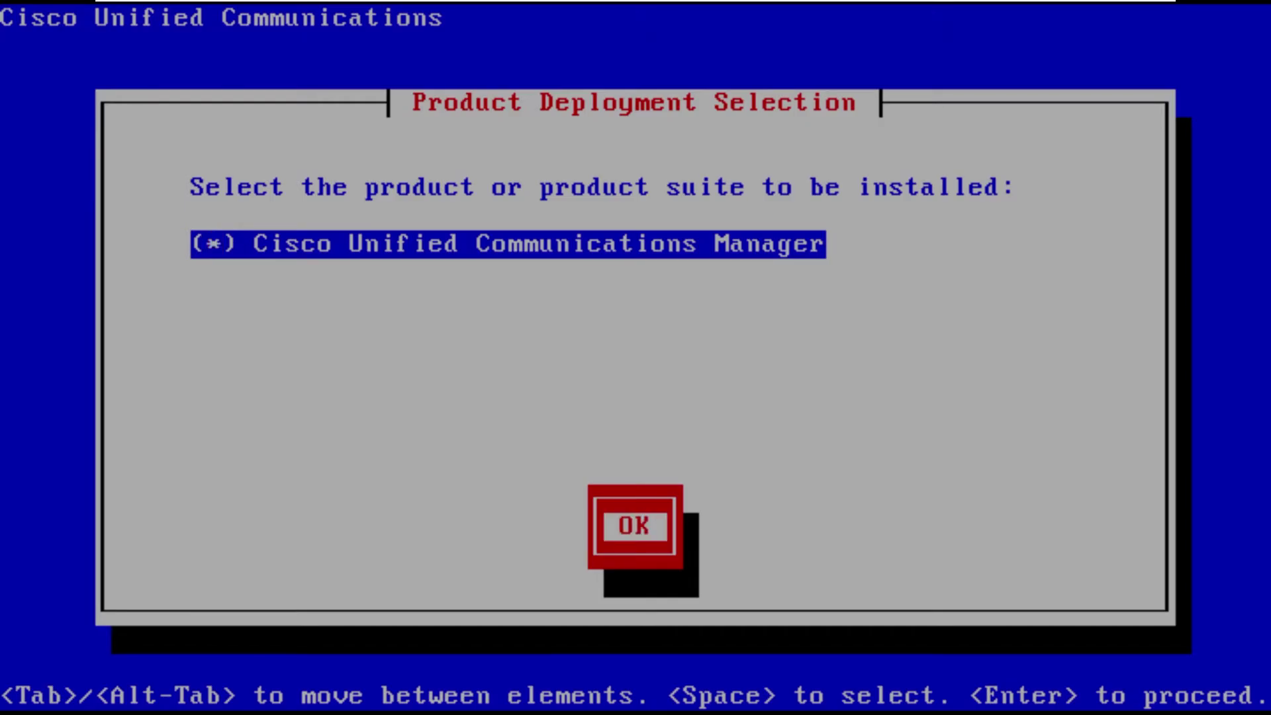
Confirm the product and version 14.0.1.10000-20, skip the upgrade patch, and choose basic install.
key(Return)
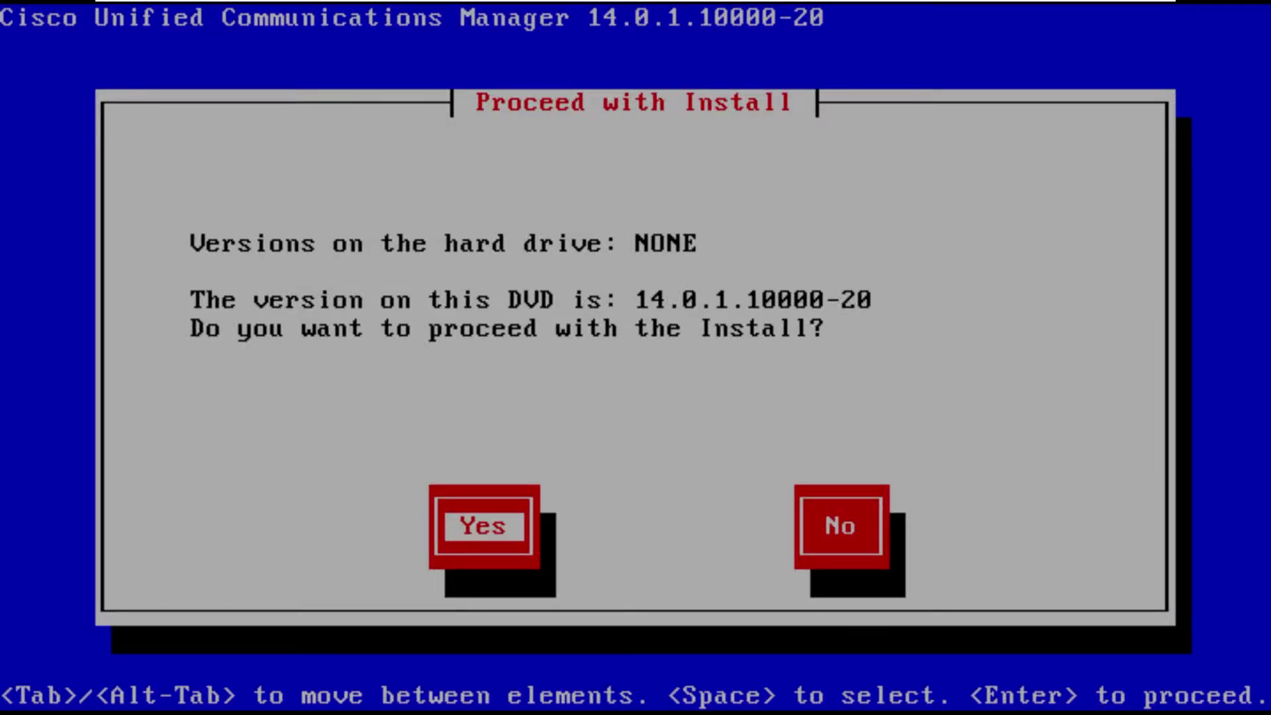
key(Return)
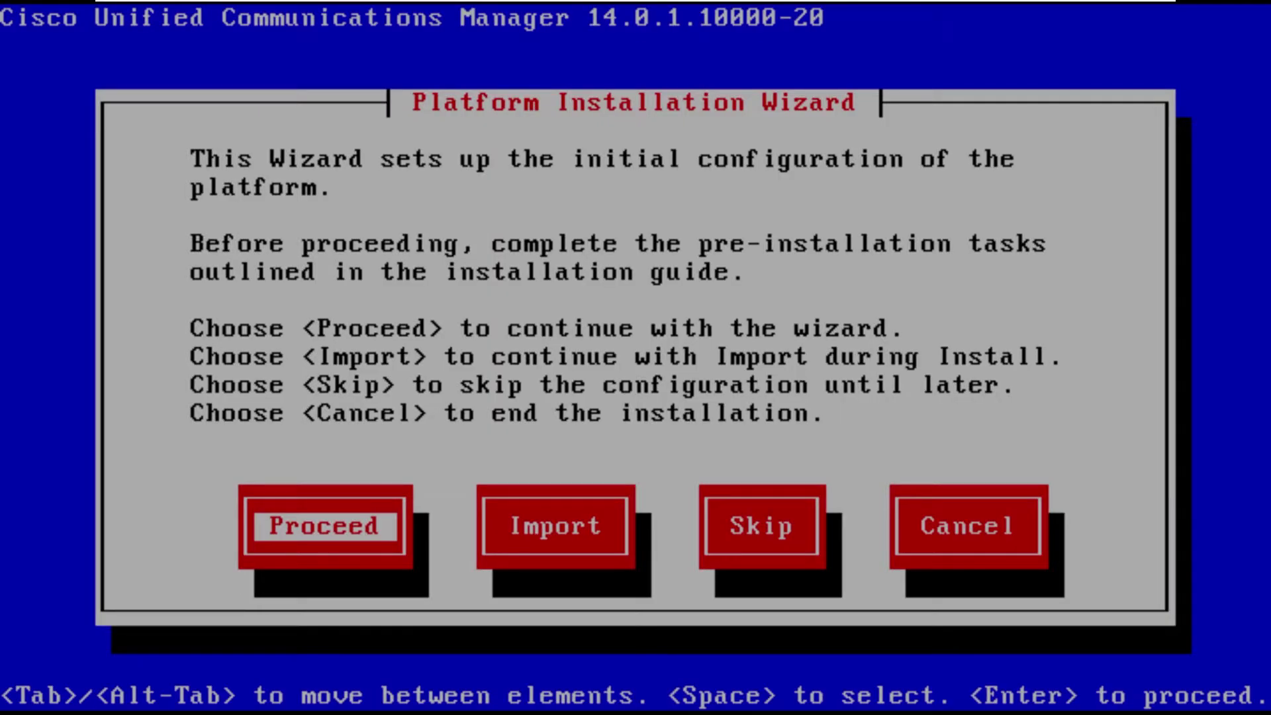
key(Return)
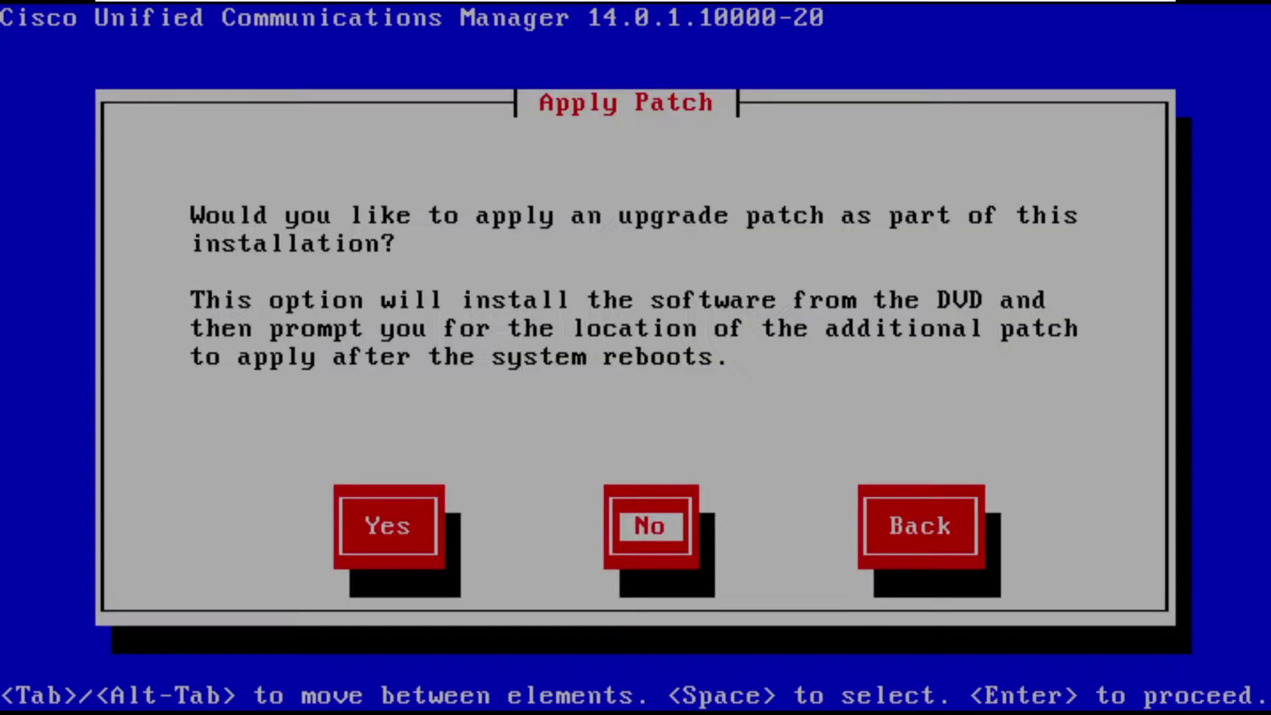
key(Return)
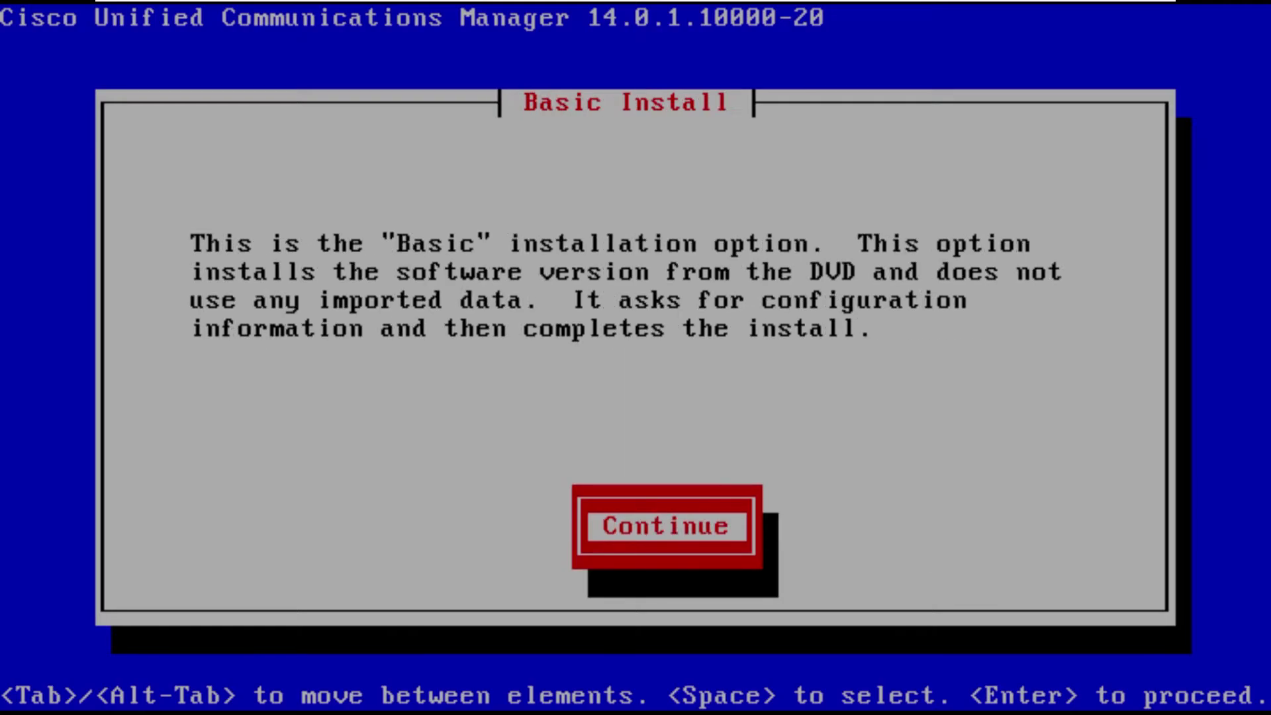
key(Return)
Set the timezone to America/New_York and keep auto negotiation and the default MTU.
key(Down)
key(Down)
key(Down)
key(Down)
key(Down)
key(Down)
key(Down)
key(Down)
key(Down)
key(Down)
key(Down)
key(Down)
key(Down)
key(Down)
key(Down)
key(Down)
key(Down)
key(Down)
key(Down)
key(Down)
key(Down)
key(Up)
key(Up)
key(Tab)
key(Return)
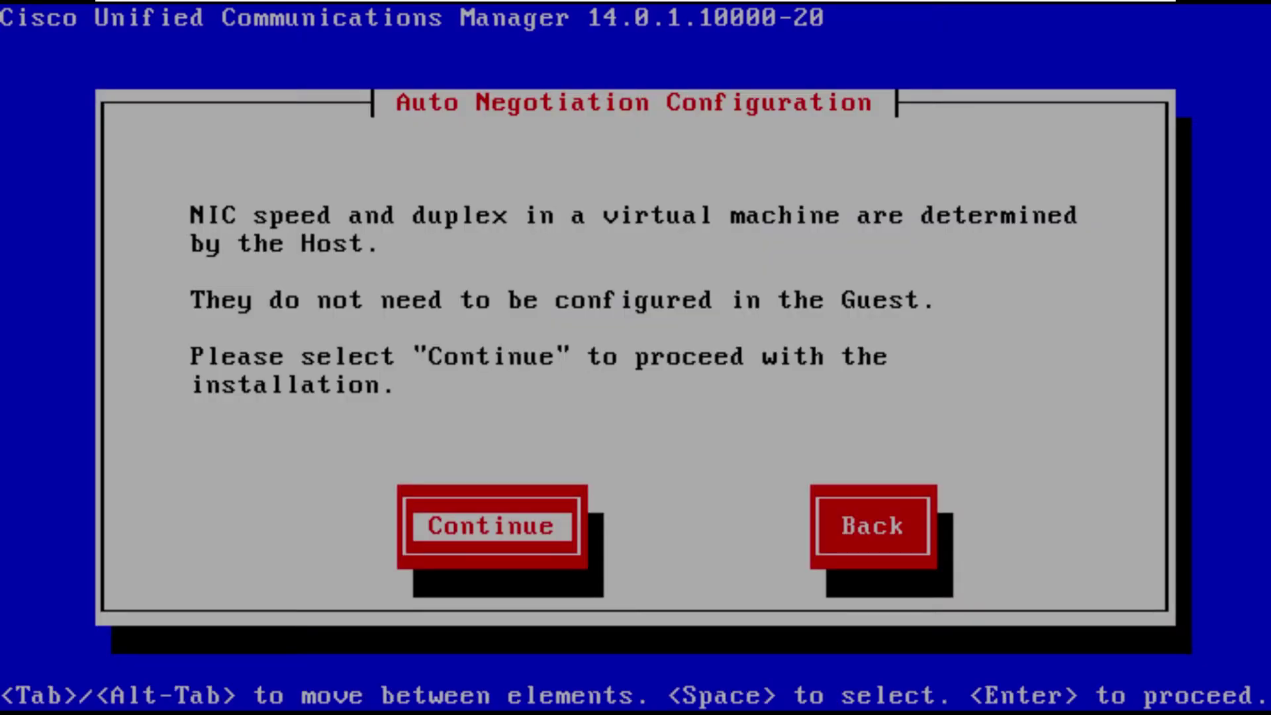
key(Return)
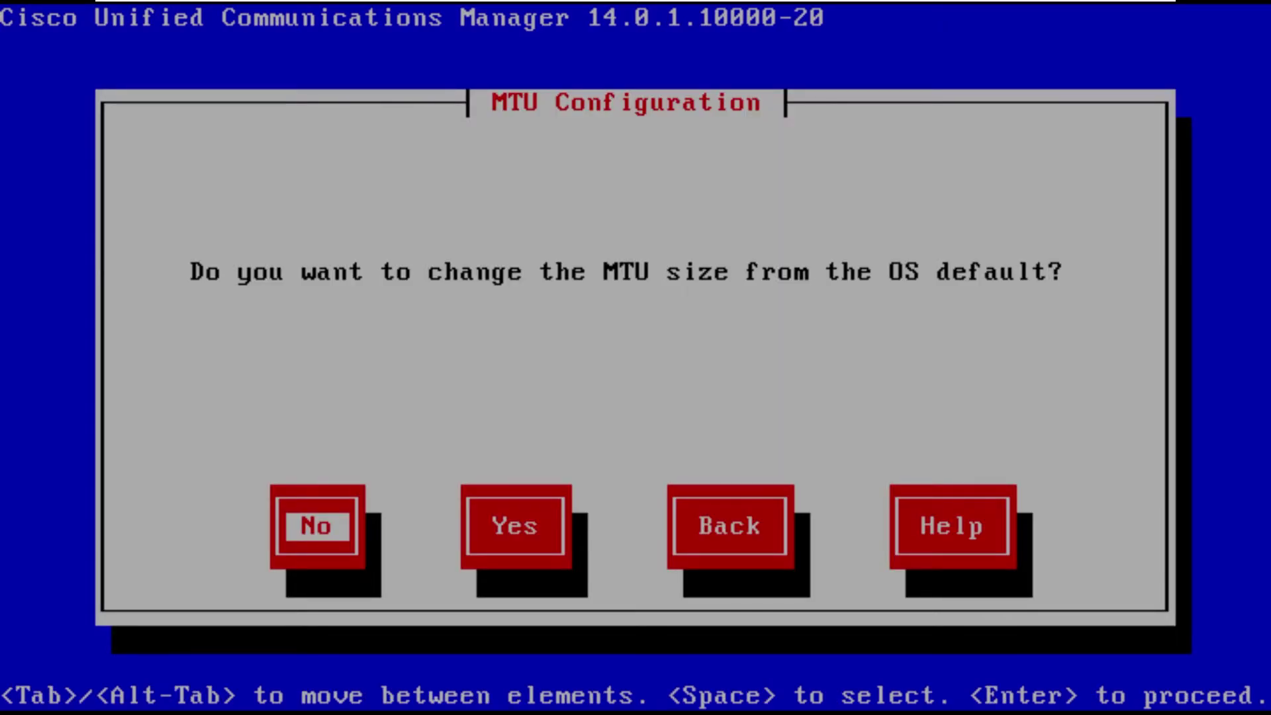
key(Return)
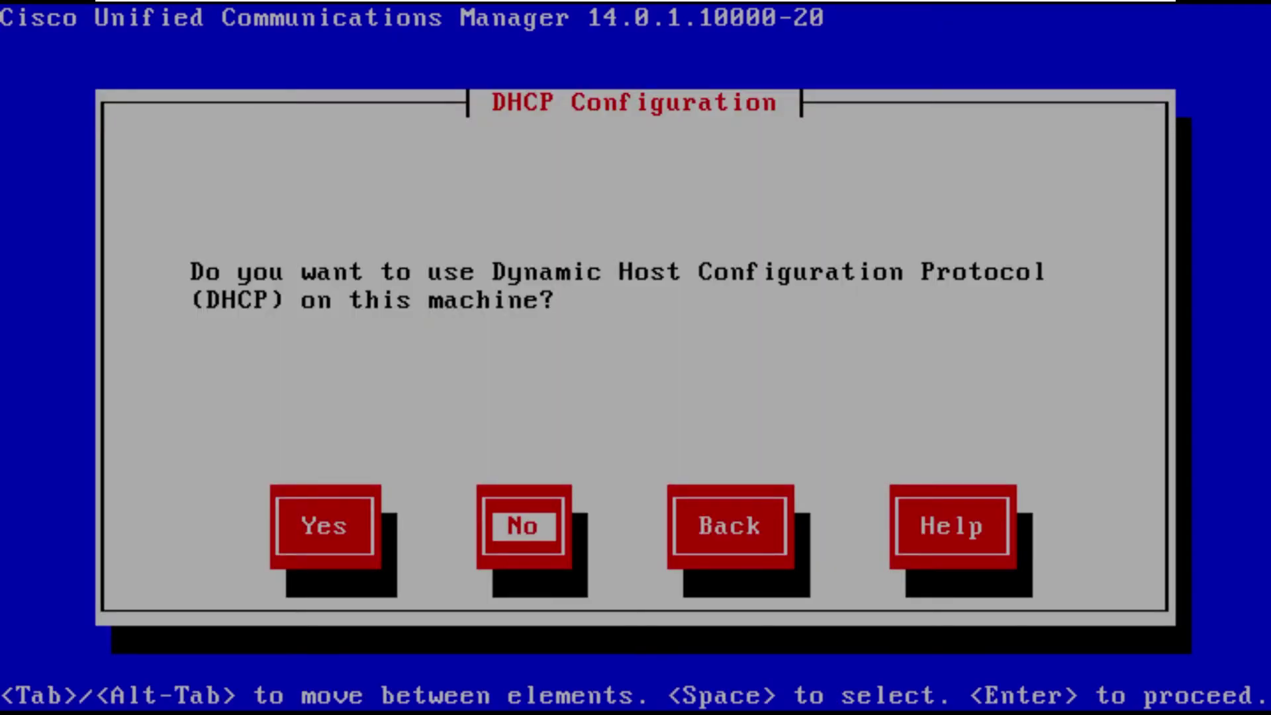
Configure static networking: host cucmsub14, IP 10.10.0.43, mask 255.255.255.0, gateway 10.10.0.1.
key(Return)
text(cucm)
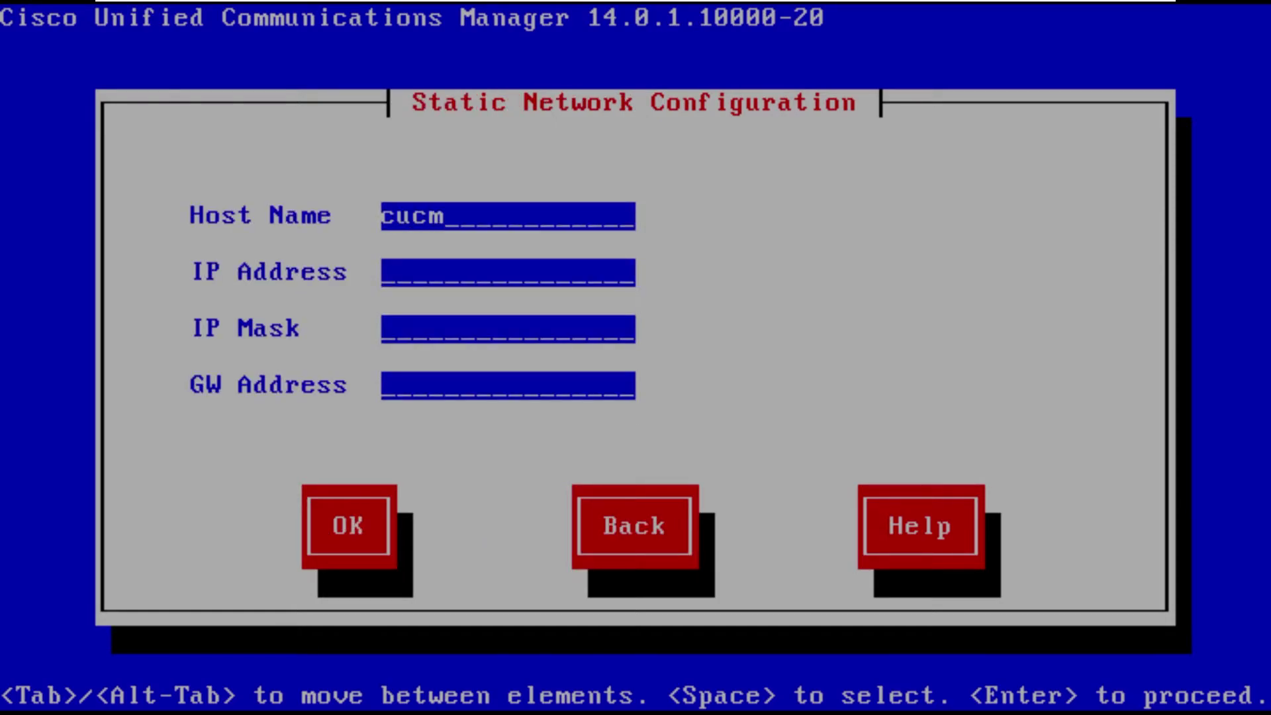
text(sub14)
key(Tab)
text(10.10.0.43)
key(Tab)
text(255.255.255.0)
key(Tab)
text(10.10.0.1)
key(Tab)
key(Return)
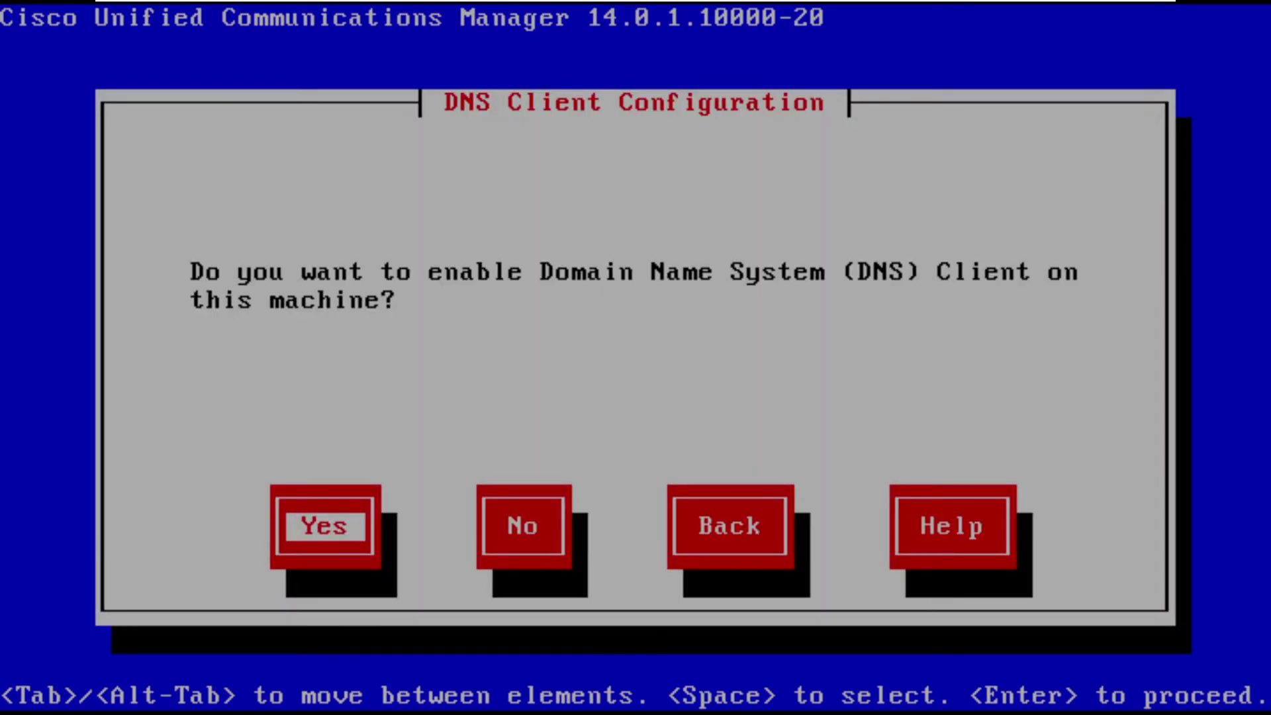
Enable the DNS client with primary DNS 10.10.0.100 and domain ccie-collab.local.
key(Return)
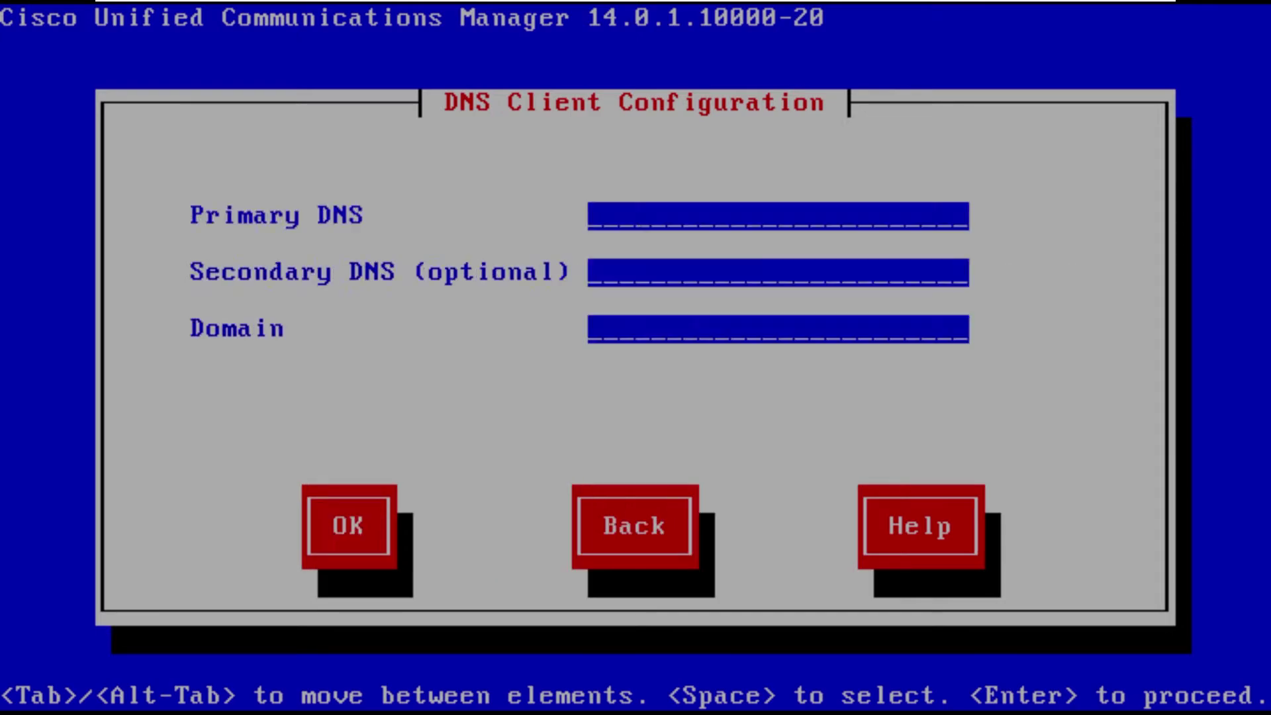
text(100)
key(BackSpace)
text(.10.0.100)
key(Tab)
key(Tab)
text(ccie-collab.local)
key(Tab)
key(Return)
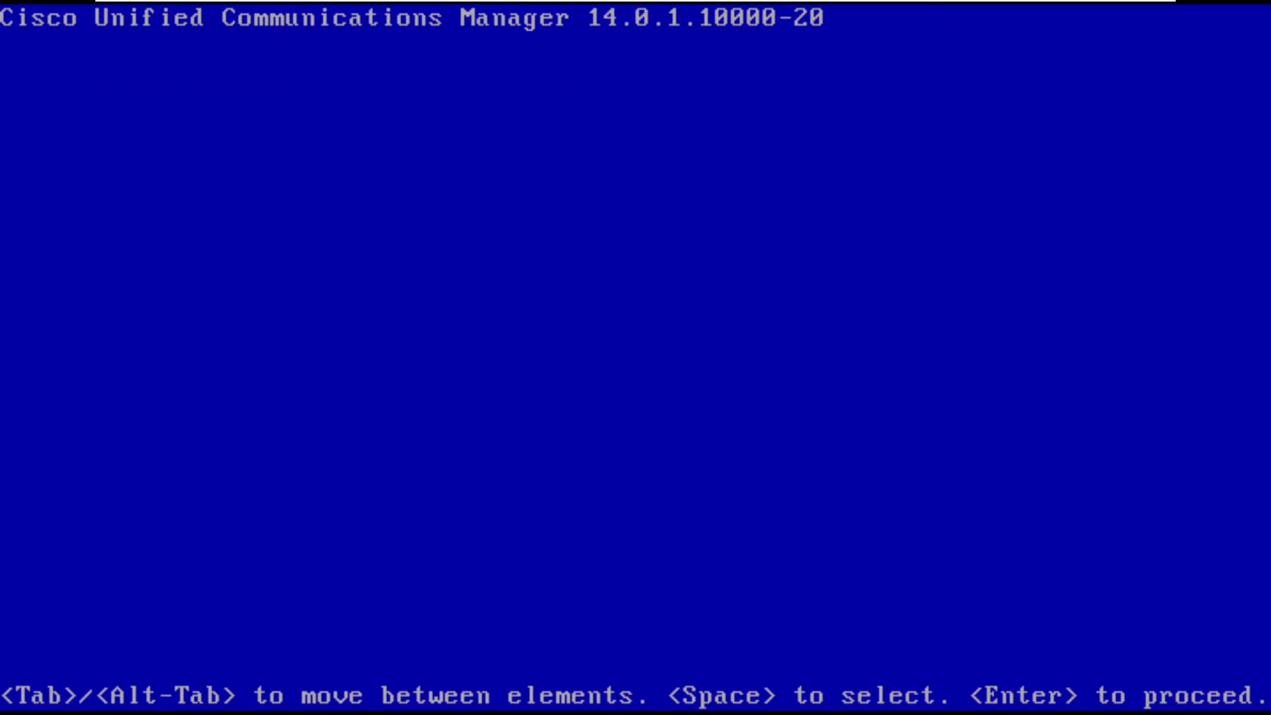
Set the platform Administrator ID to admin with its password entered twice.
text(aadmin)
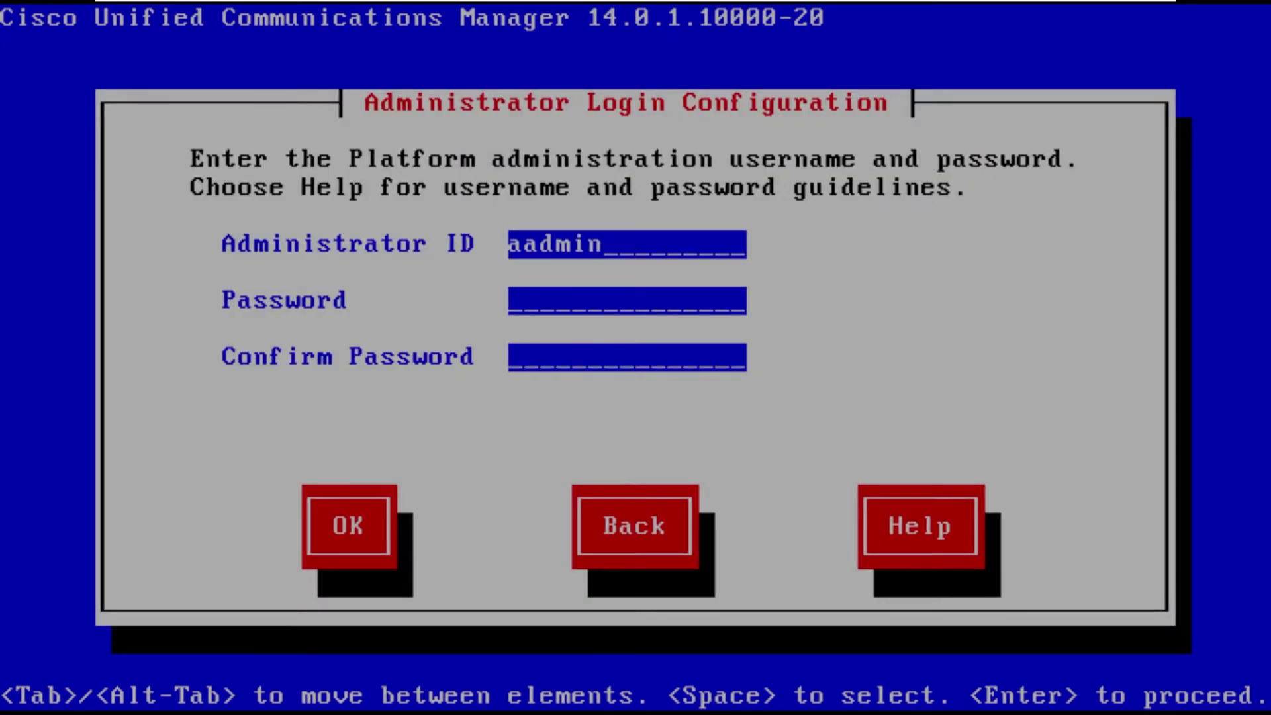
key(Tab)
key(Tab)
key(Tab)
key(Tab)
key(Tab)
key(Tab)
key(BackSpace)
key(BackSpace)
key(BackSpace)
key(BackSpace)
key(BackSpace)
text(dmin)
key(Tab)
text(*********)
key(Tab)
text(*********)
key(Tab)
key(Return)
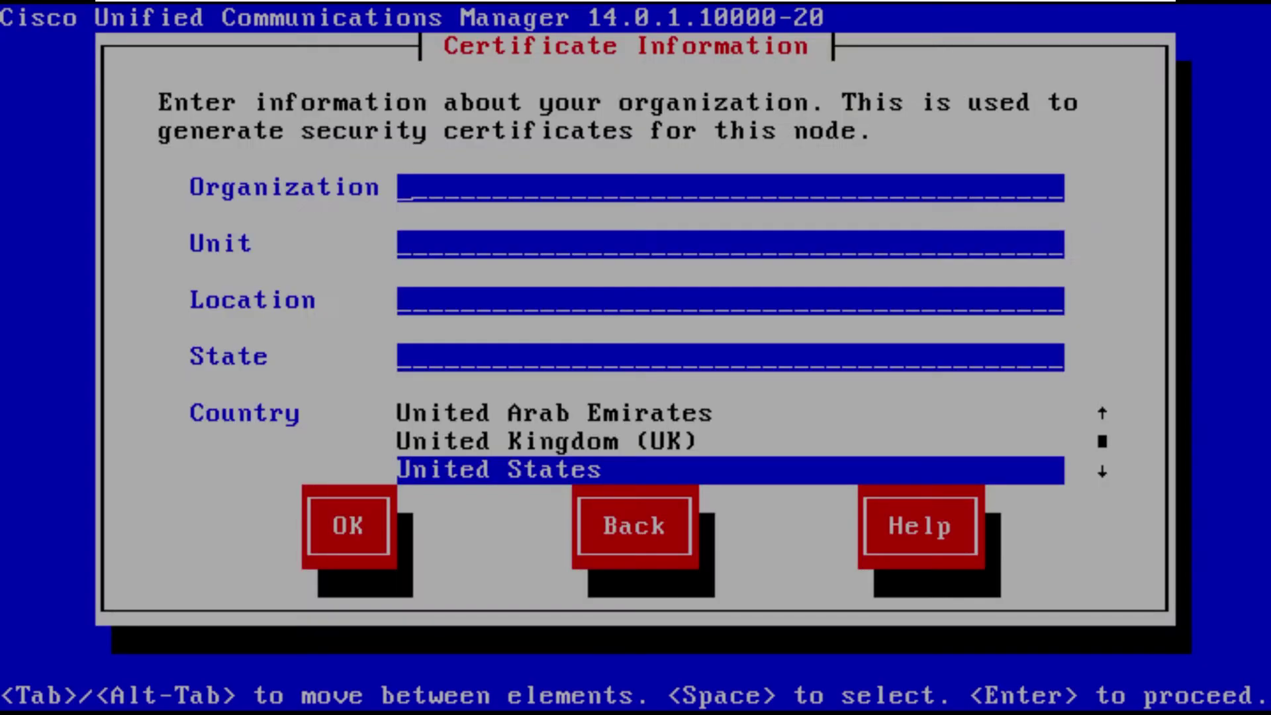
Fill certificate info: Organization Lab, Unit 3124, Location Raleigh, State North Carolina.
text(Lab)
key(Tab)
text(312)
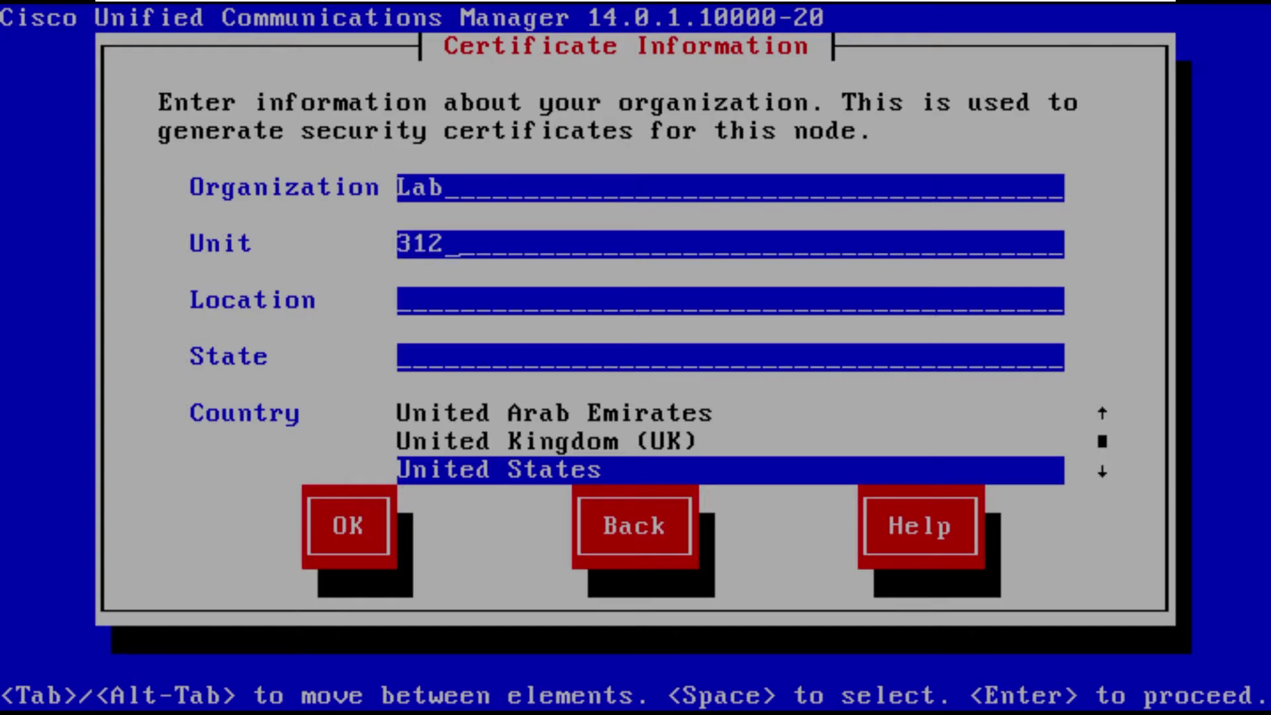
text(4)
key(Tab)
text(Raleigh)
key(BackSpace)
key(BackSpace)
text(gh)
key(Tab)
text(North Carolina)
key(Return)
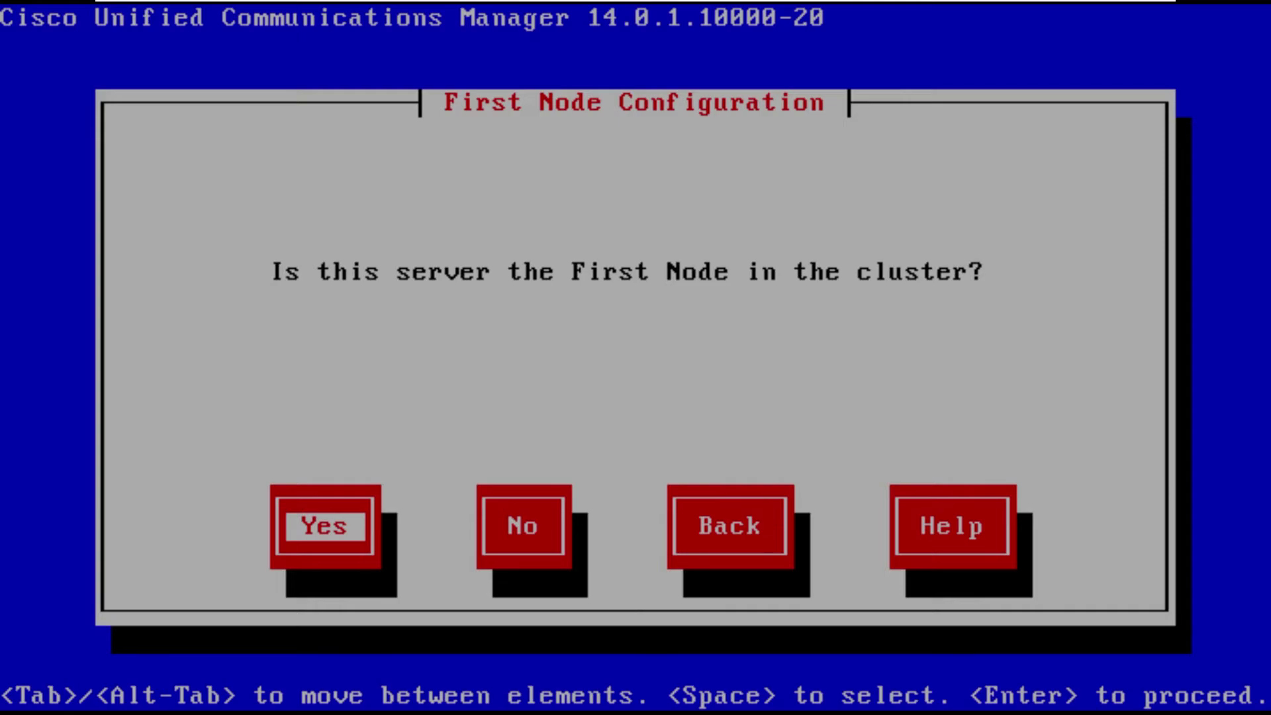
Answer No to First Node Configuration and accept the subscriber configuration warning.
key(Tab)
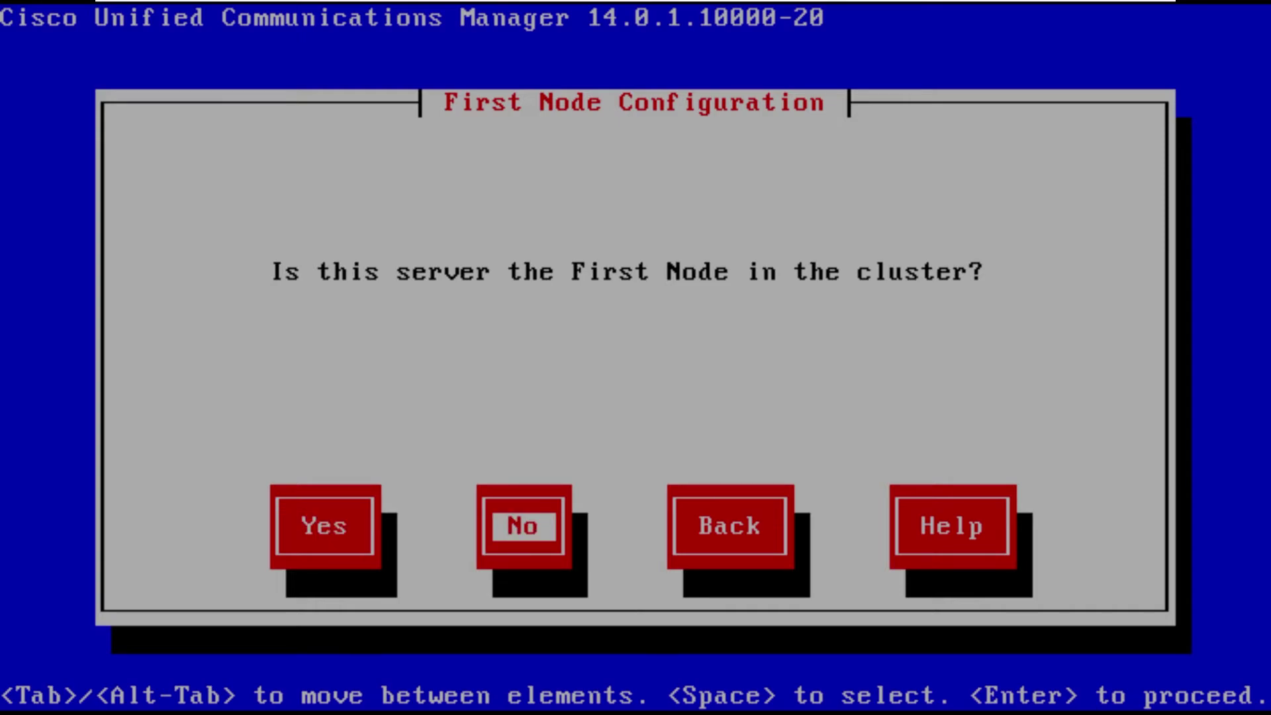
key(Return)
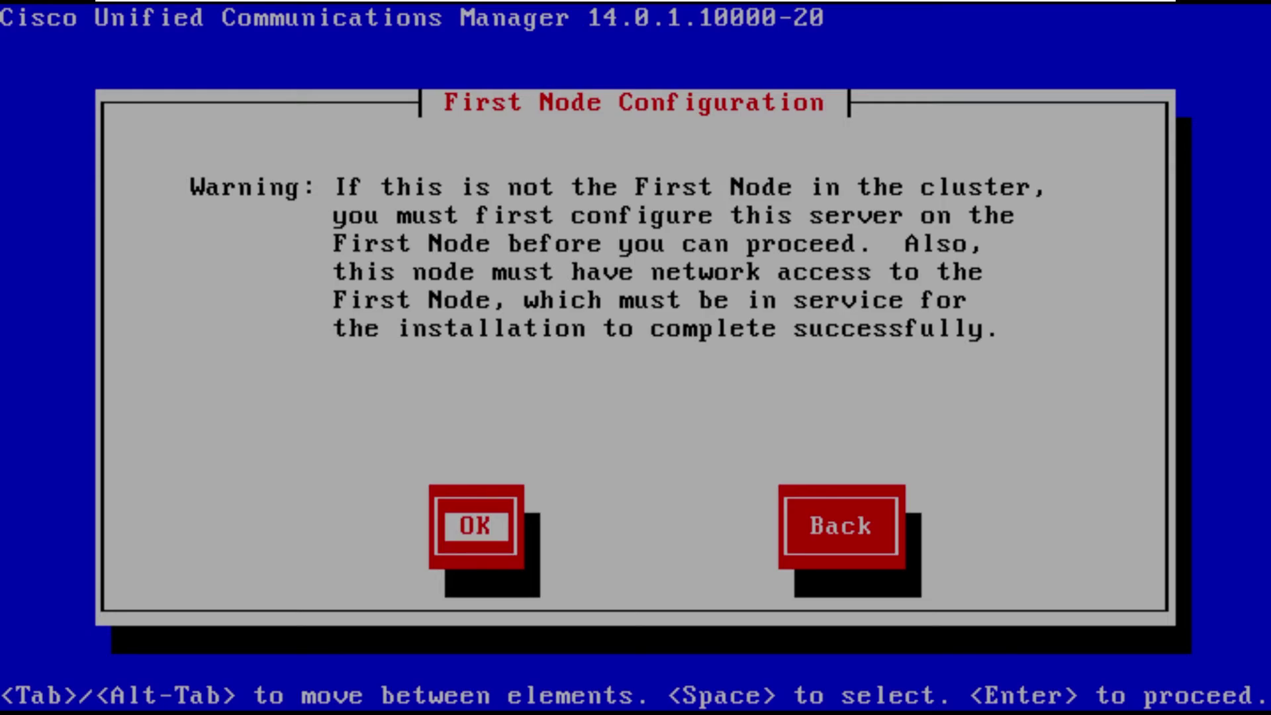
key(Return)
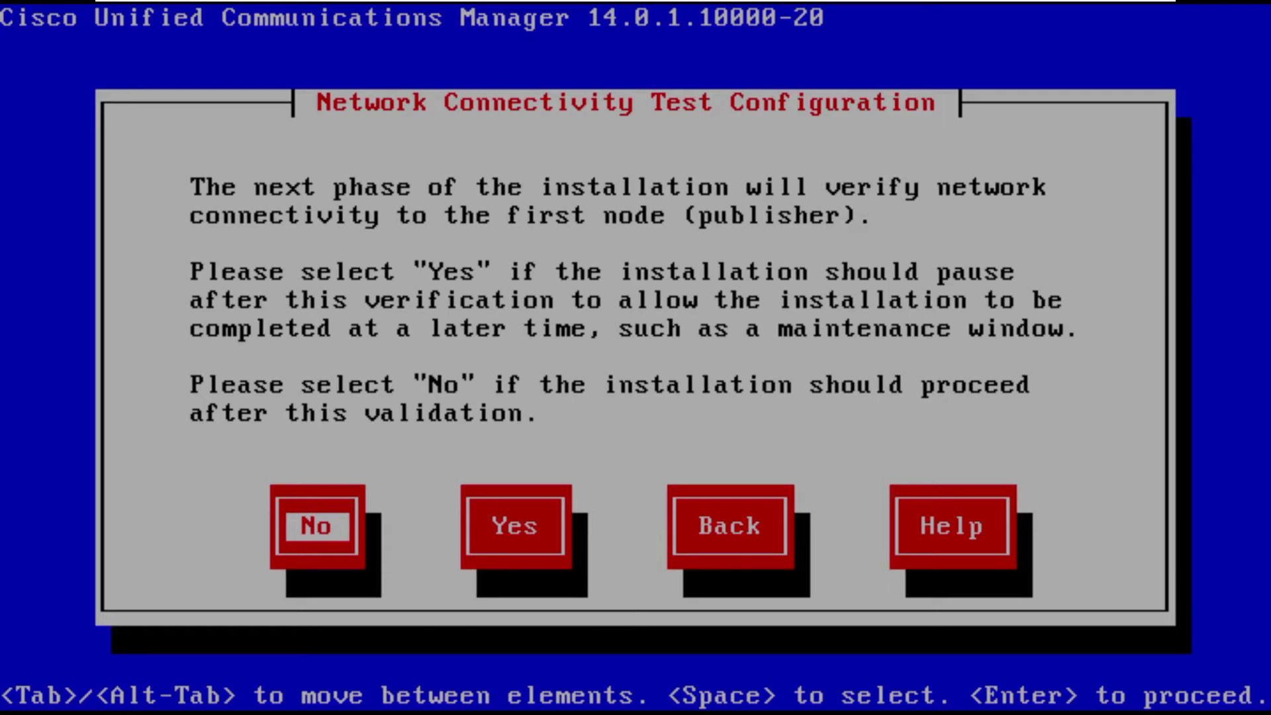
Skip the connectivity-test pause and point to first node cucm at 10.10.0.42 with the security password.
key(Return)
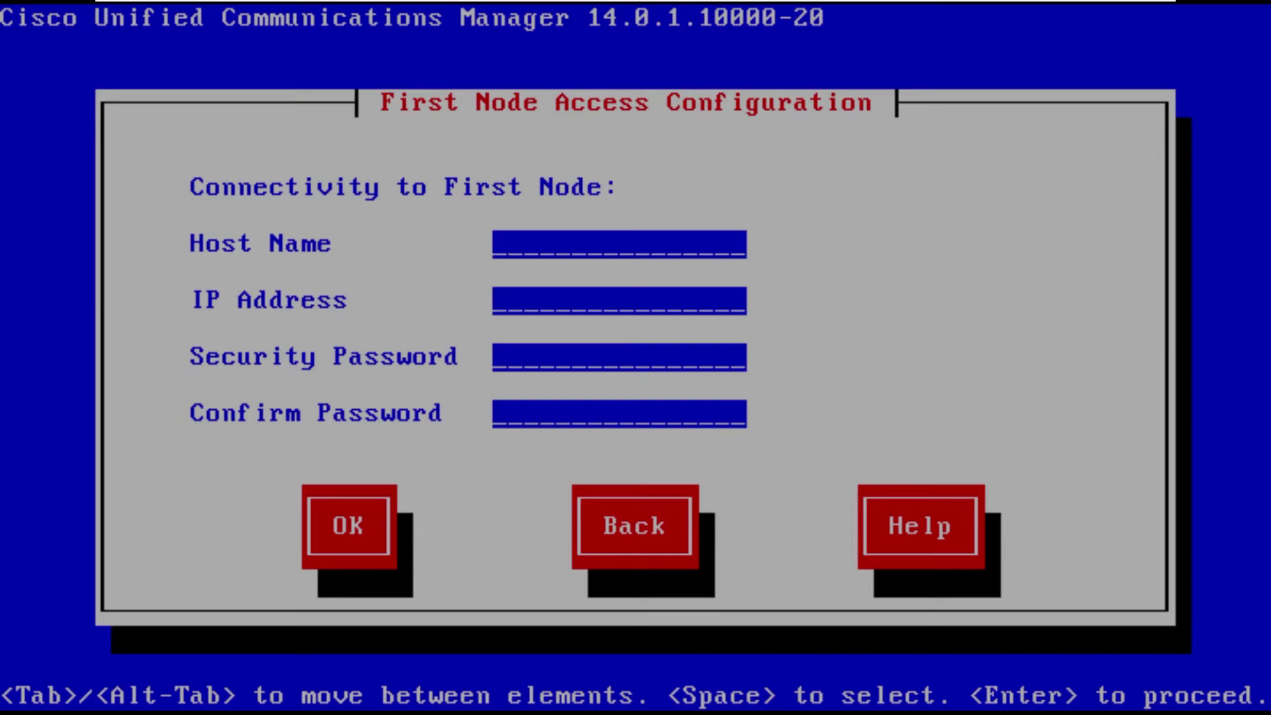
text(cucm)
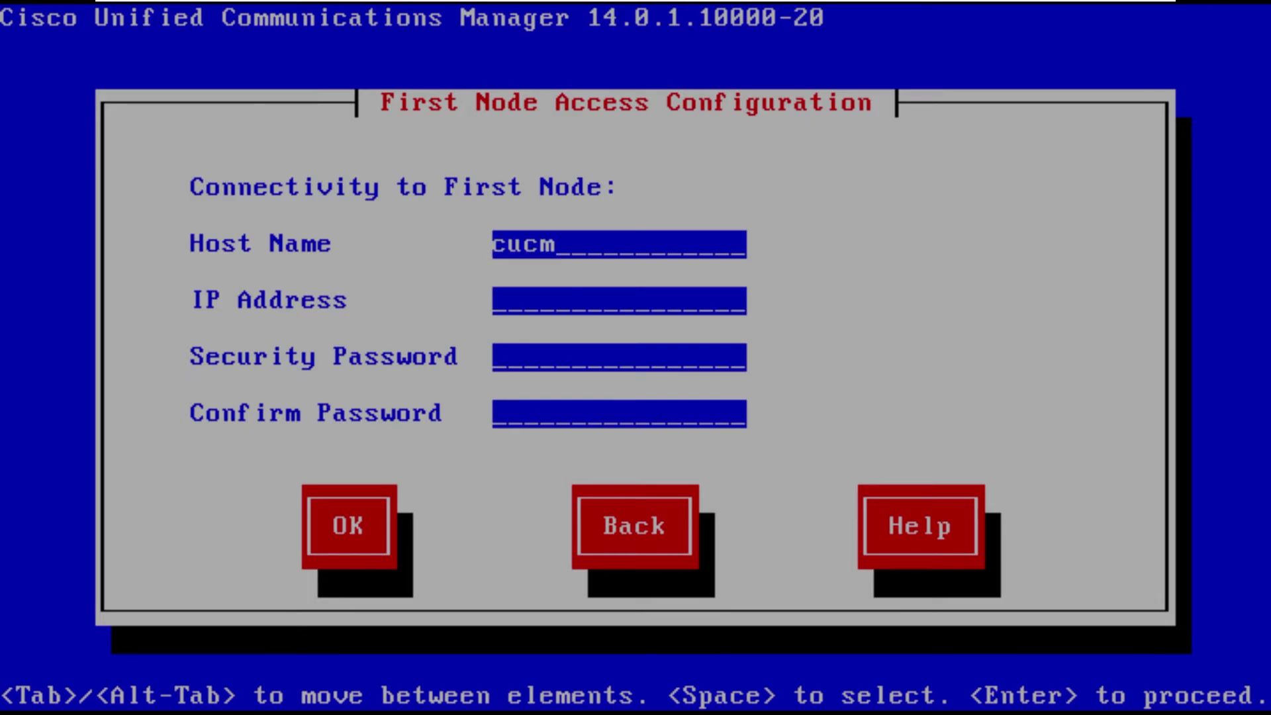
key(Tab)
text(10.10.0.)
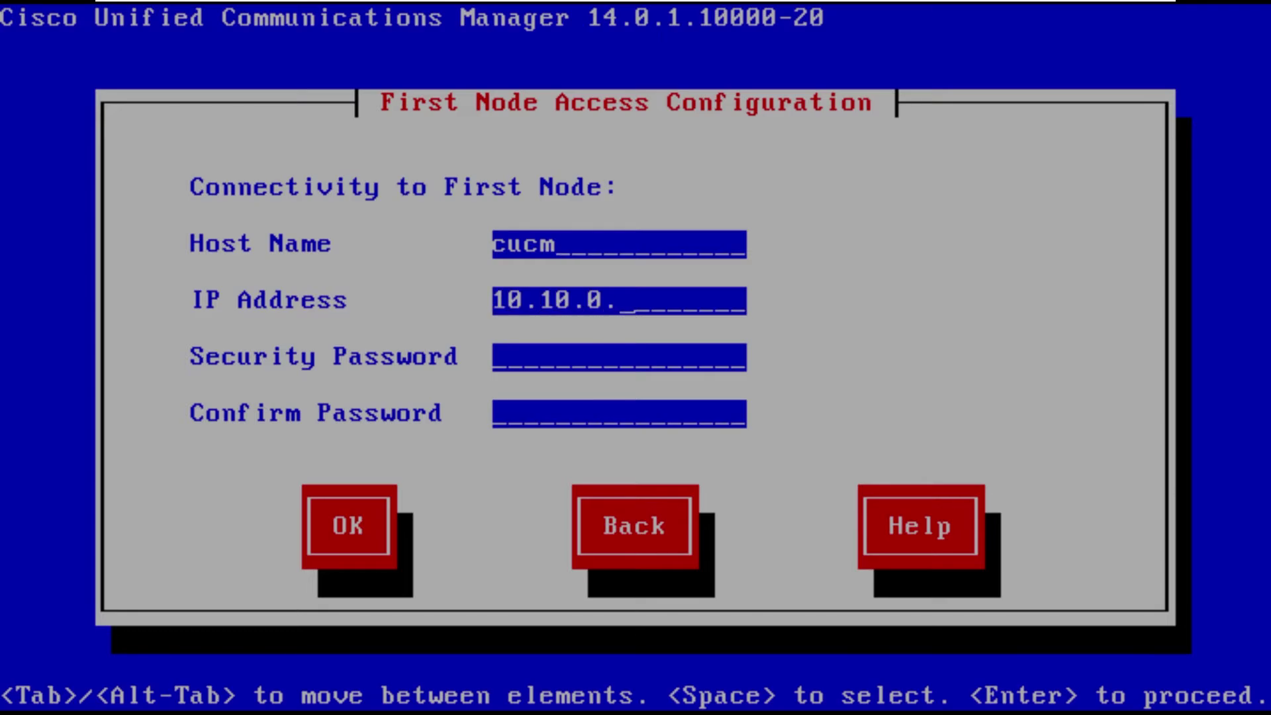
text(42)
key(Tab)
text(*****)
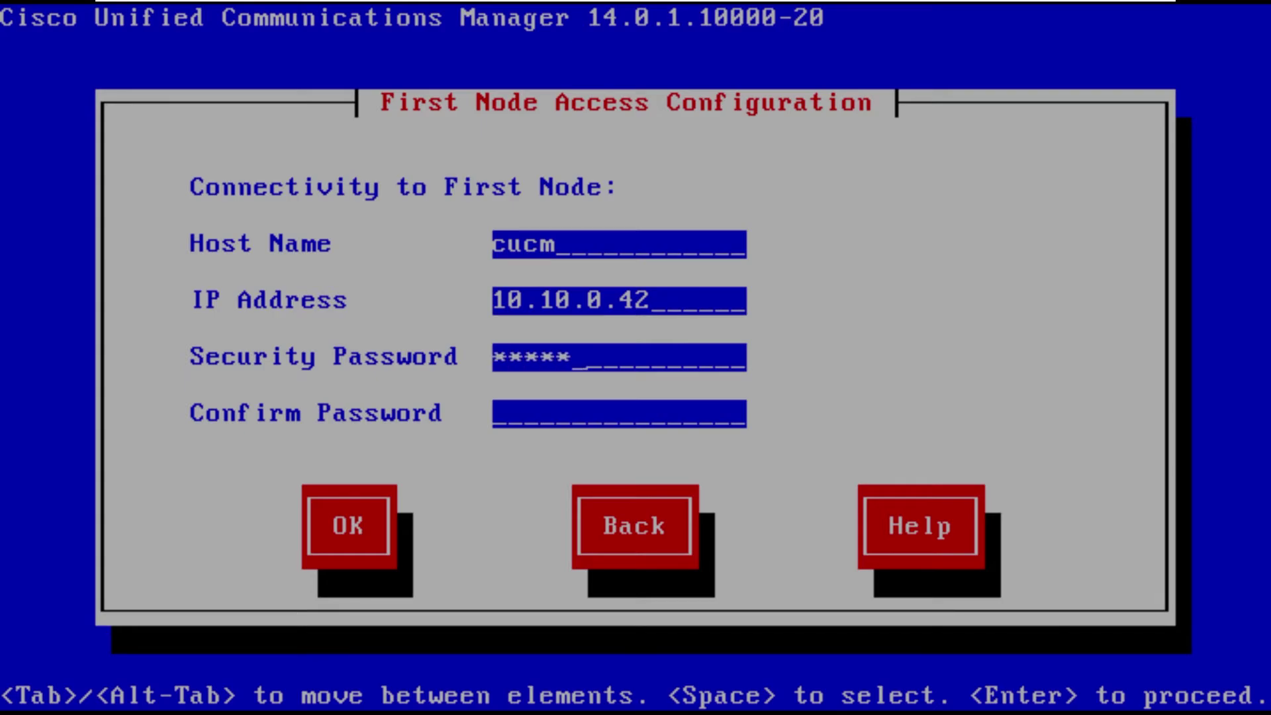
text(****)
key(Tab)
text(***)
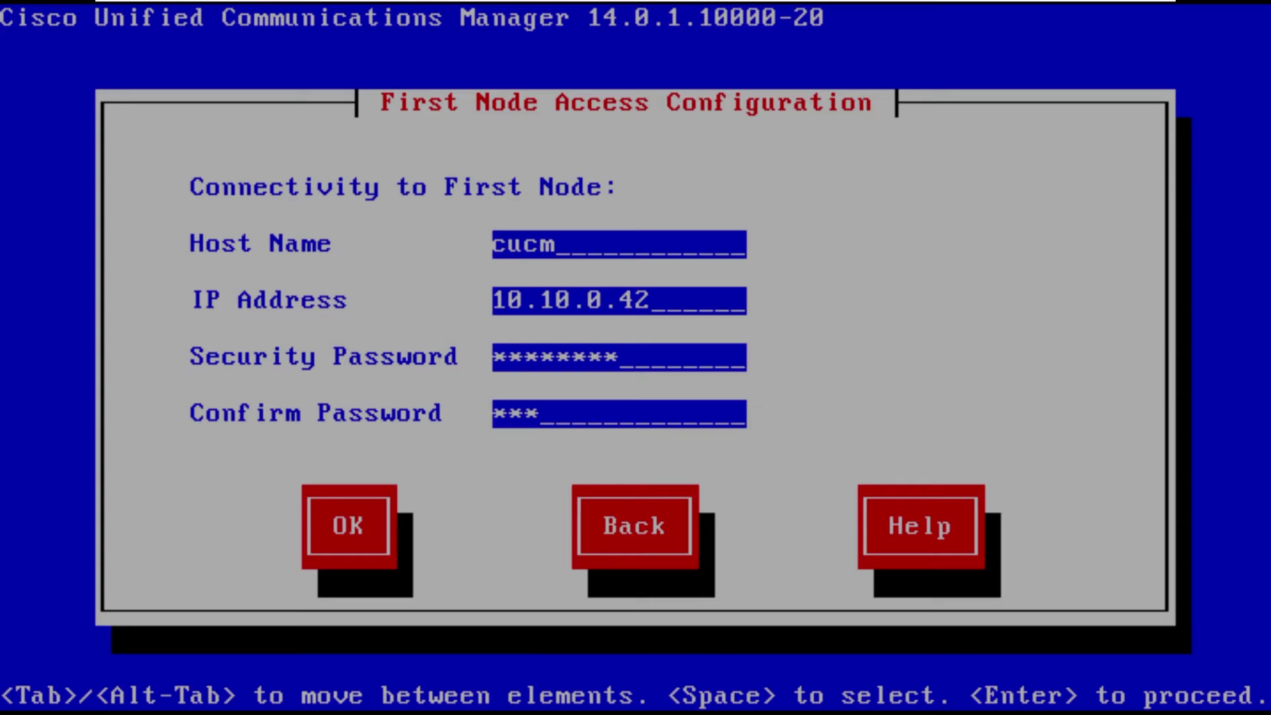
text(******)
key(Tab)
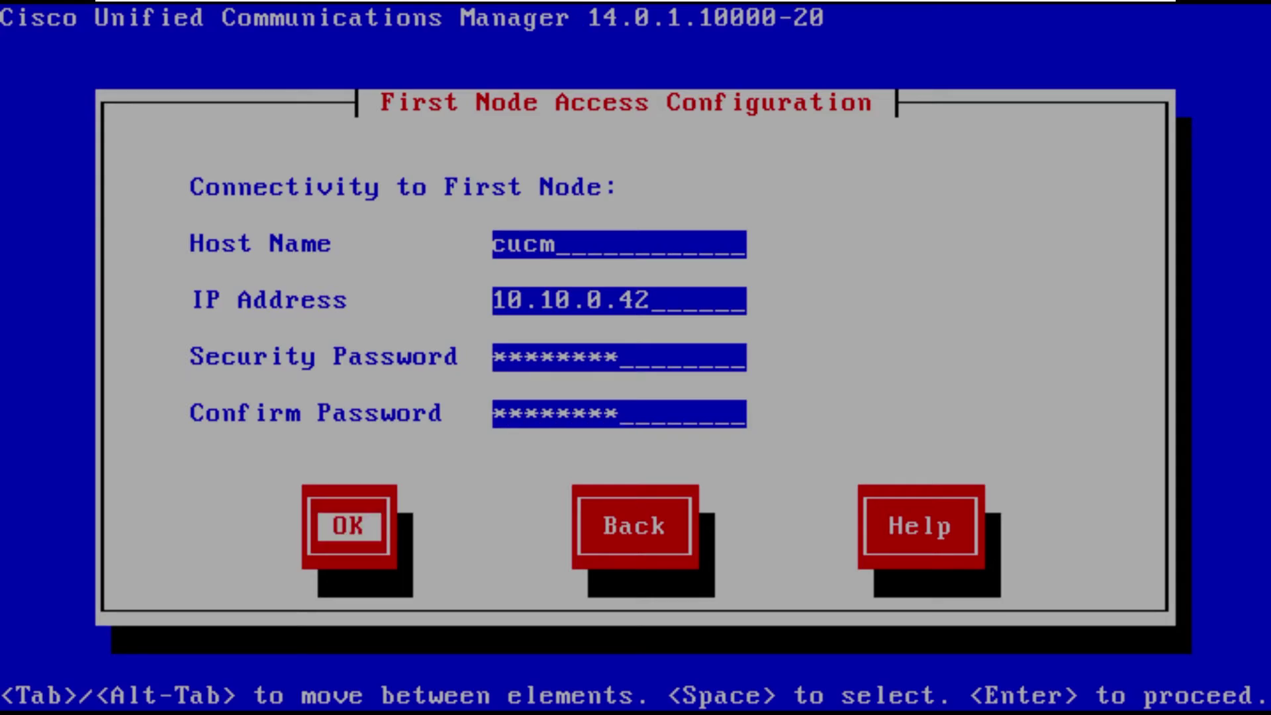
key(Return)
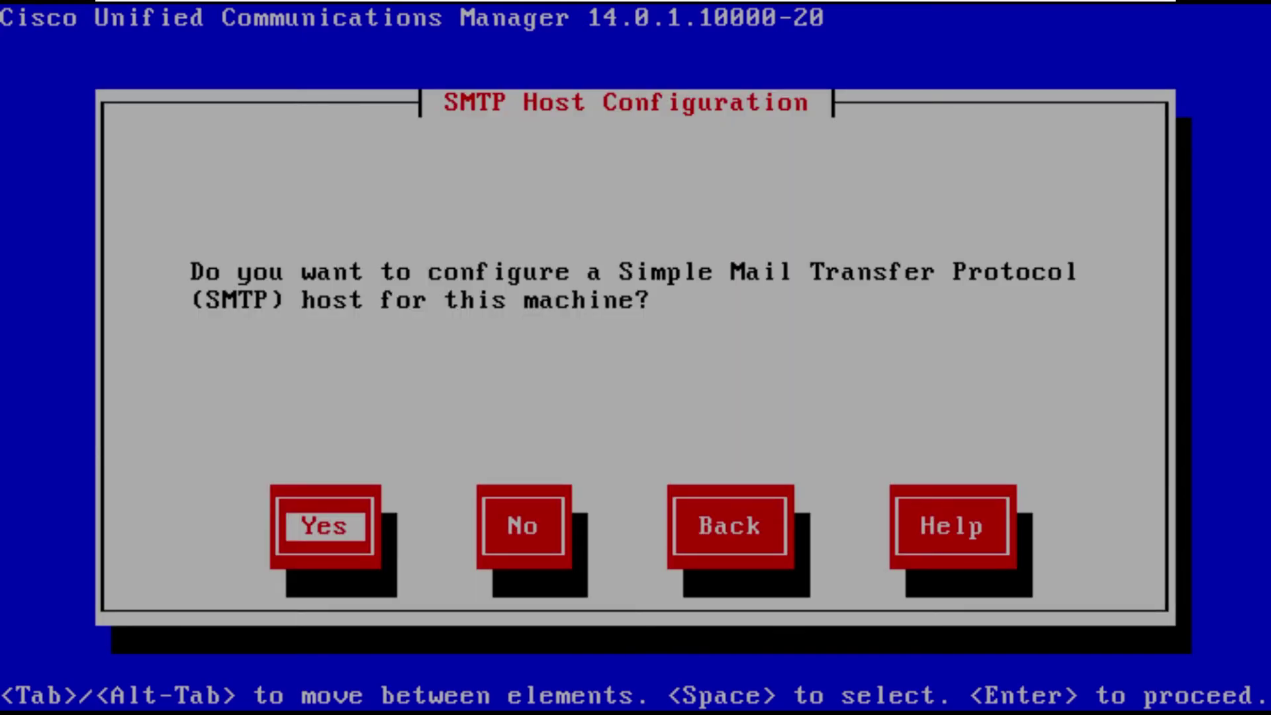
Decline SMTP host setup and confirm the platform configuration.
key(Tab)
key(Return)
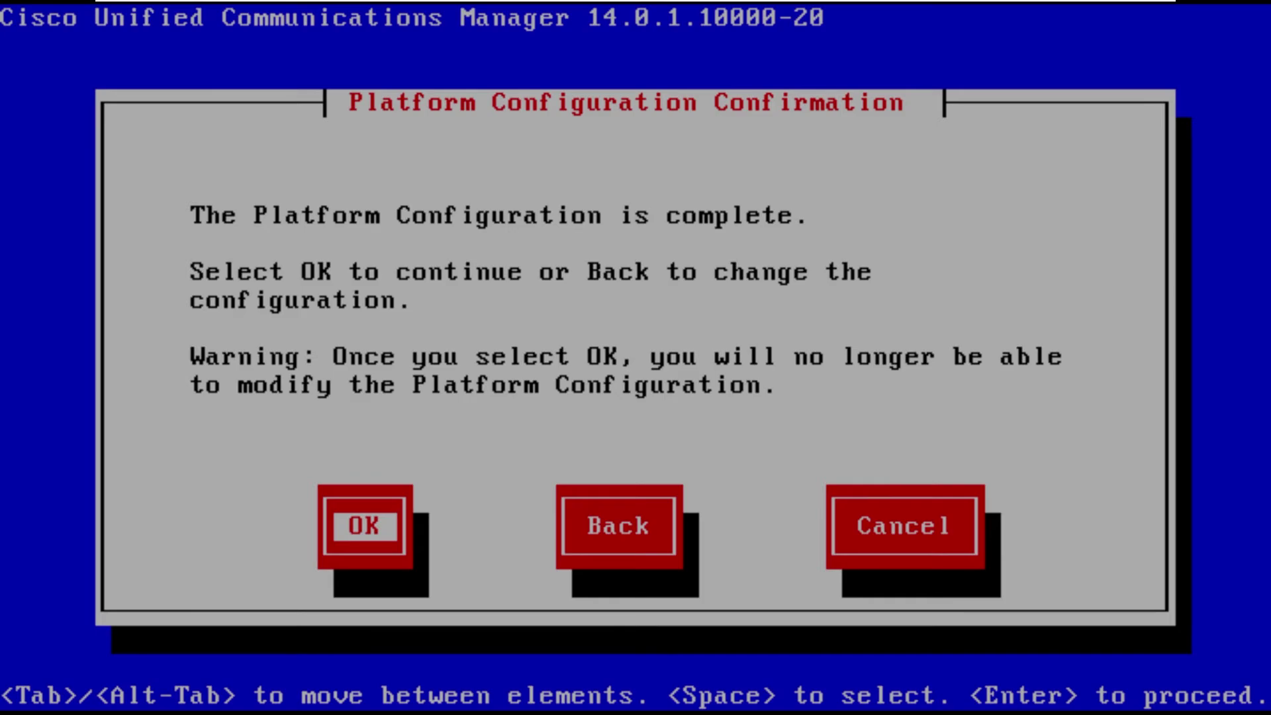
key(Return)
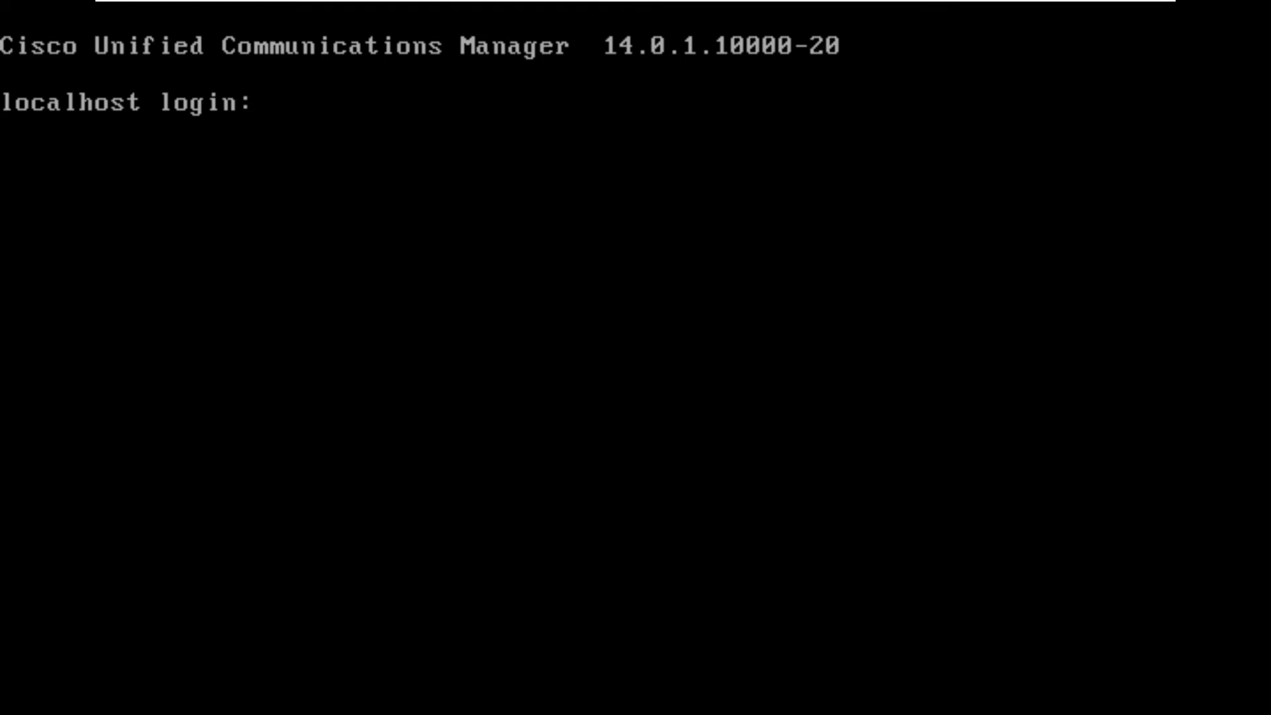
Log in at the localhost console prompt as admin with its password.
text(admin)
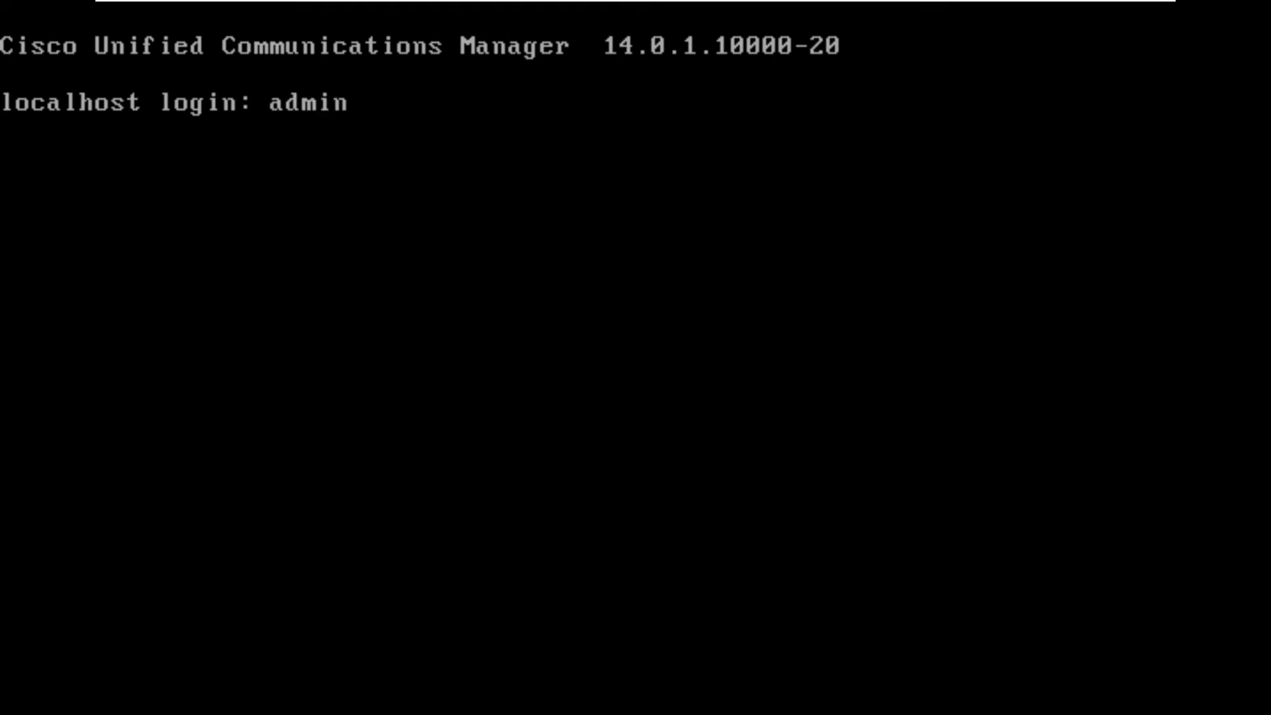
key(Return)
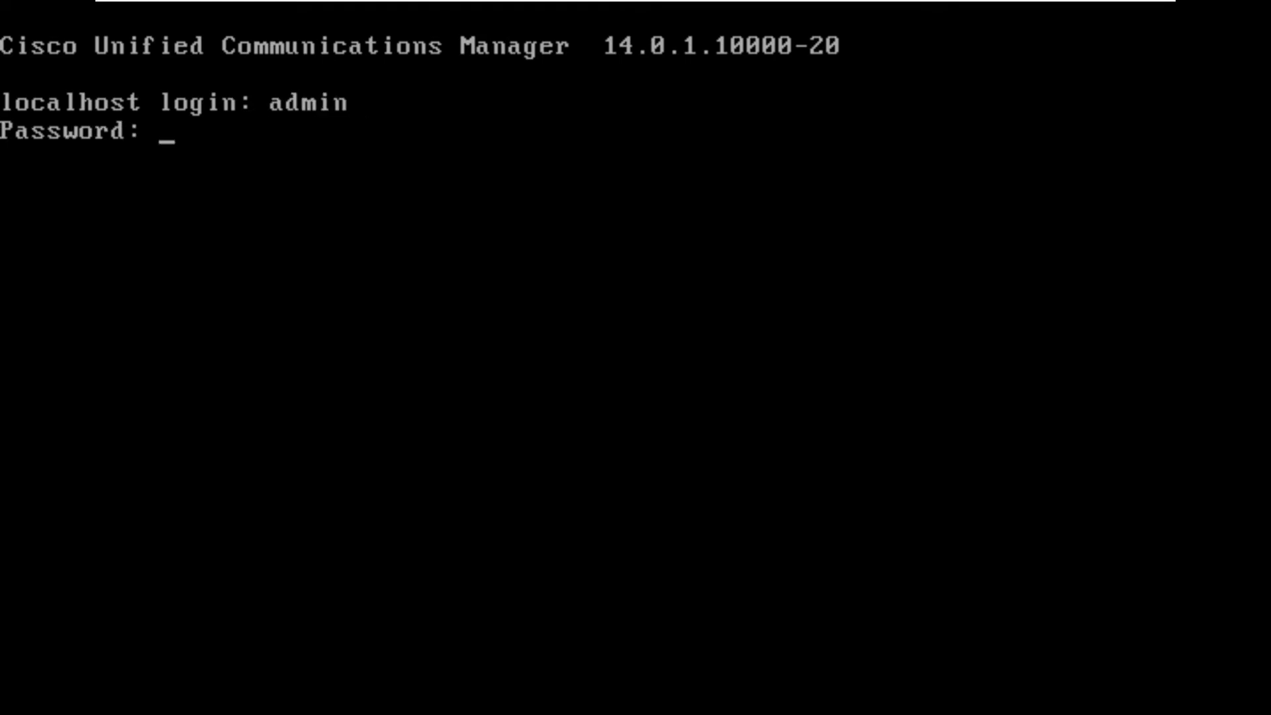
key(Return)
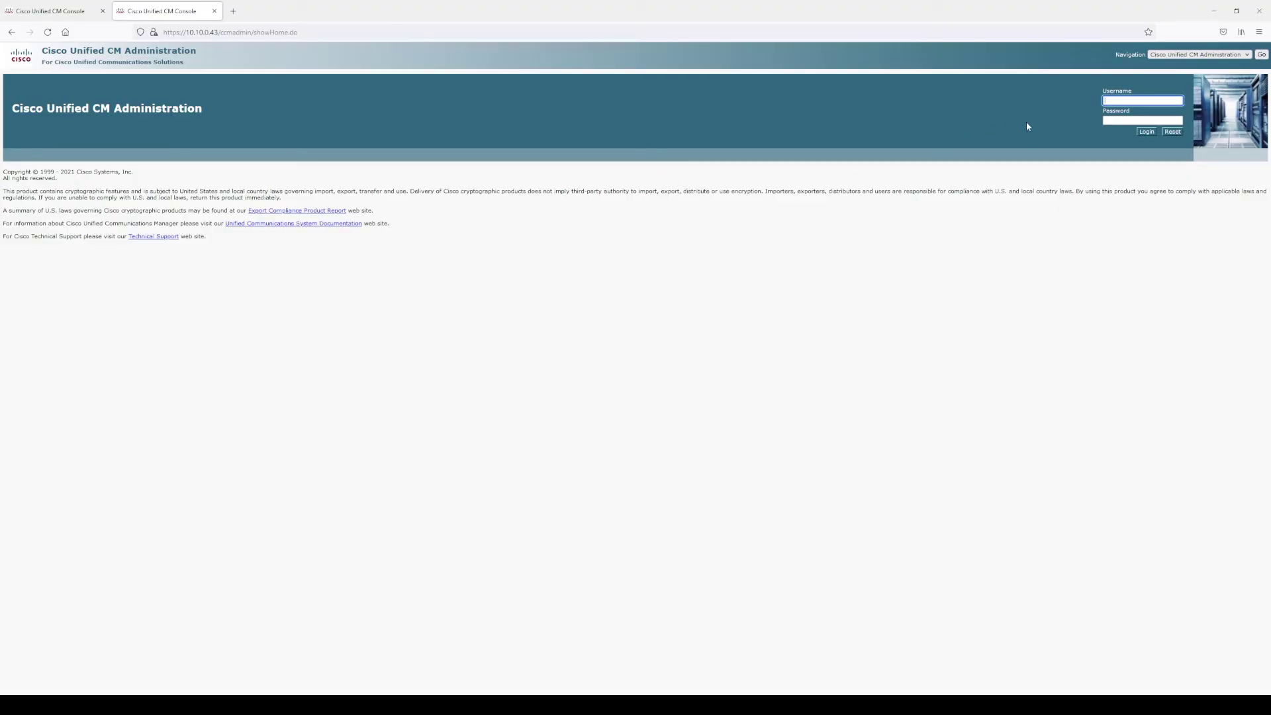
Log in to the subscriber web admin as admin and decline Firefox's save-login offer.
click(1114, 103)
text(admin)
key(Tab)
text(**)
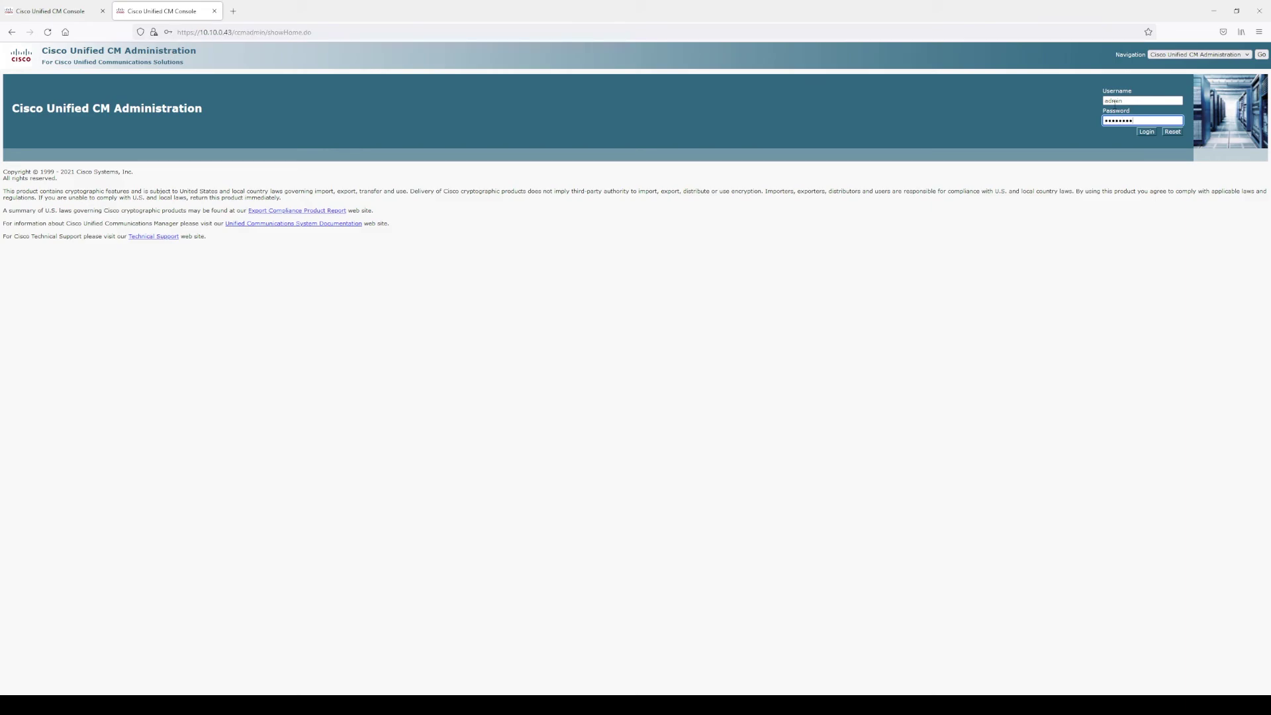
text(******)
key(Return)
click(311, 161)
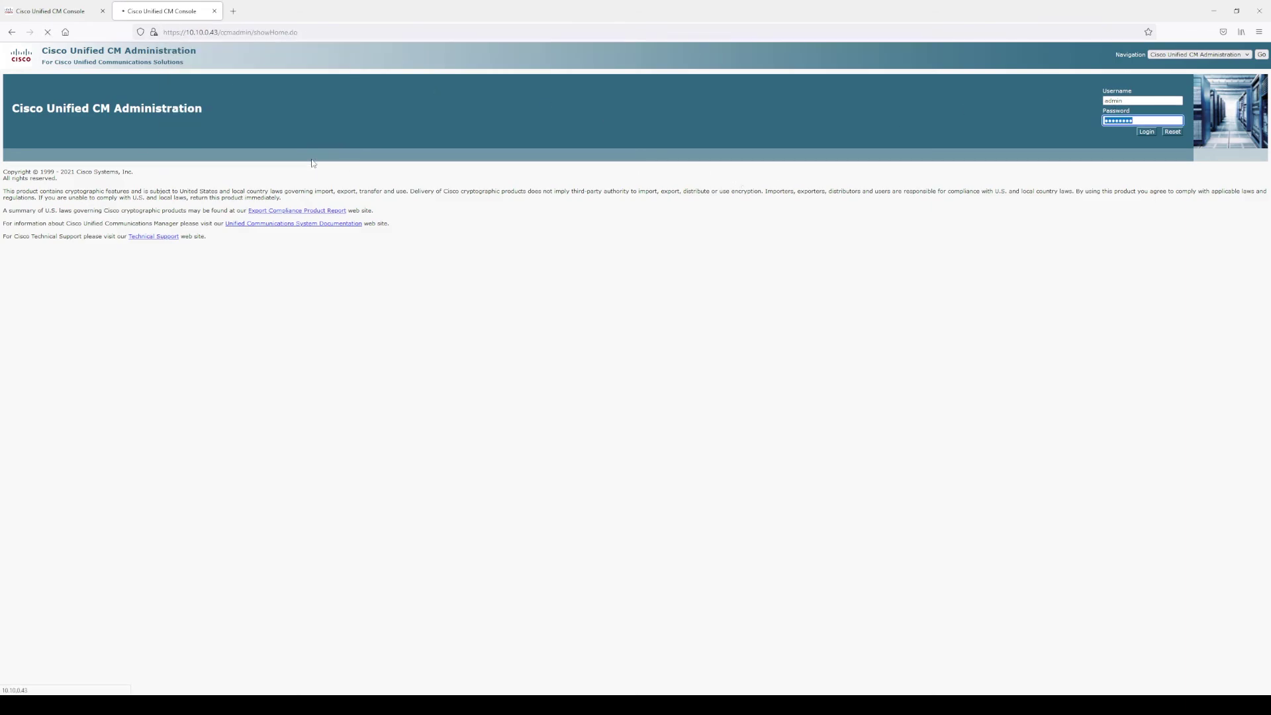